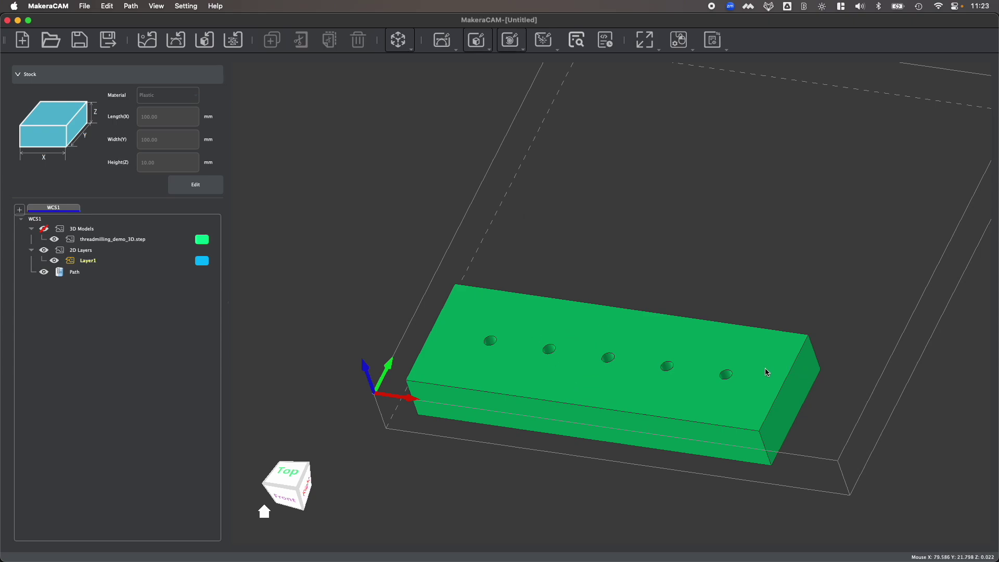
- Examine the threadmilling_demo_3D block and its row of five holes from several angles
scroll(739, 373, "up", 2)
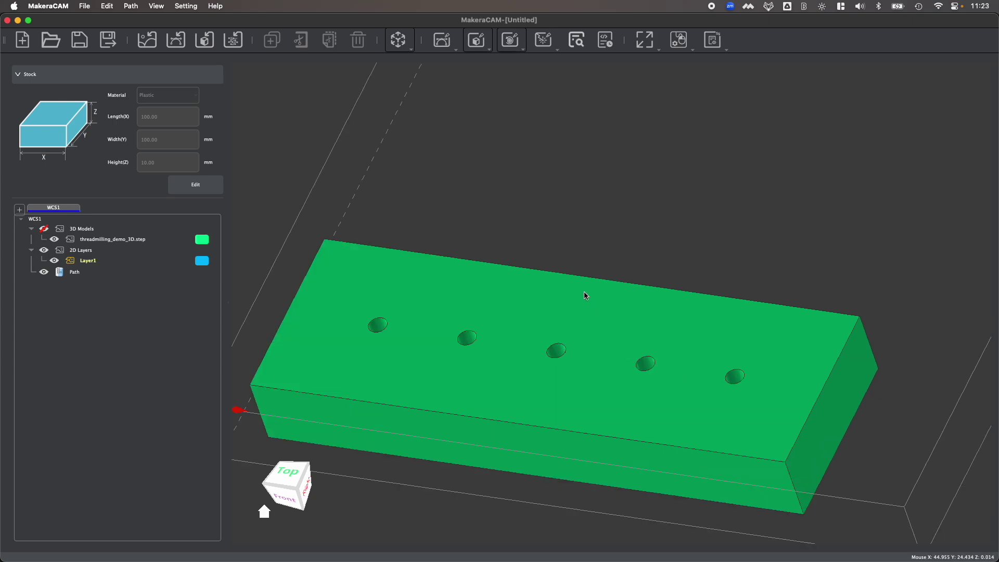
scroll(557, 273, "down", 3)
left_click(555, 282)
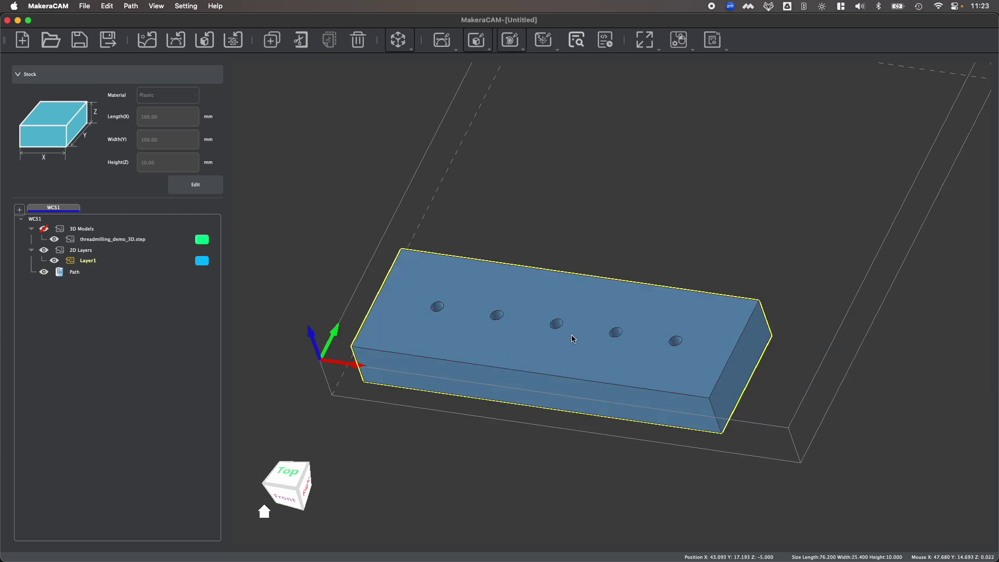
scroll(573, 339, "up", 2)
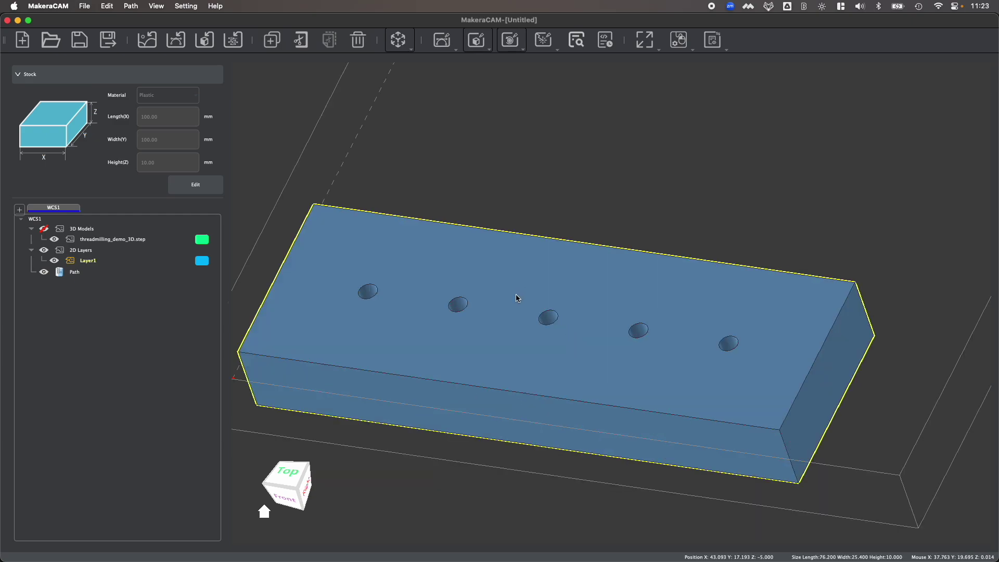
left_click(289, 479)
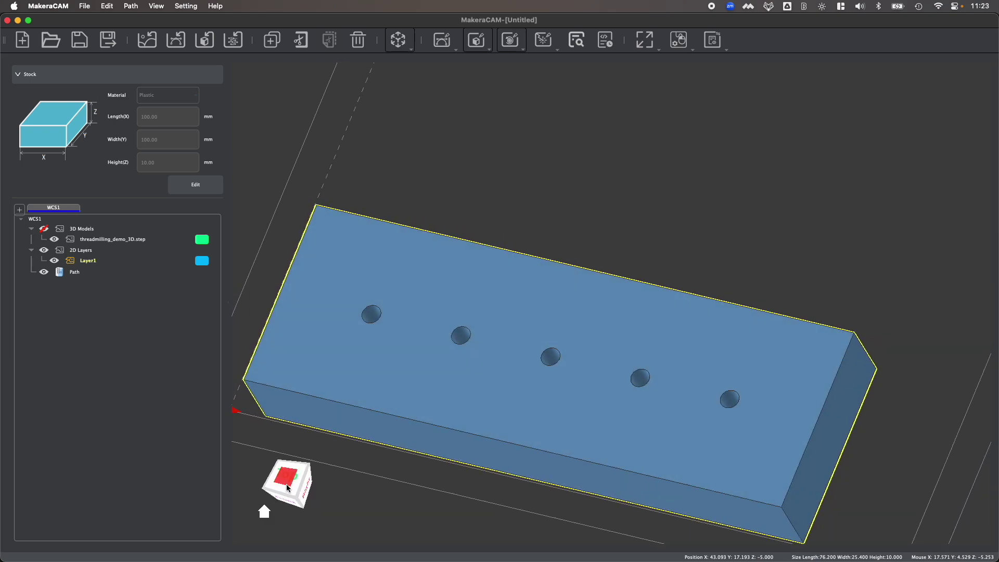
left_click(294, 463)
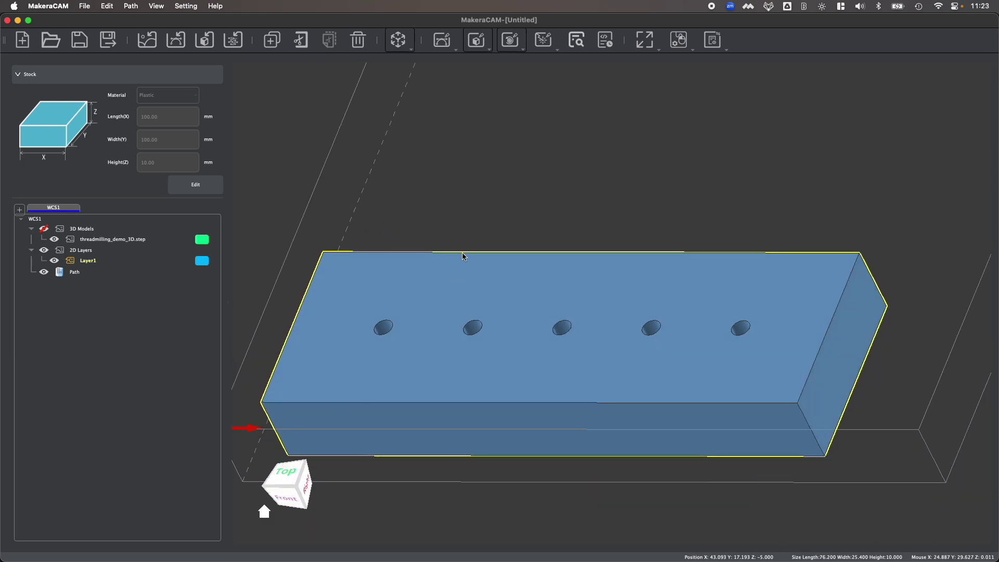
left_click(477, 187)
left_click(443, 40)
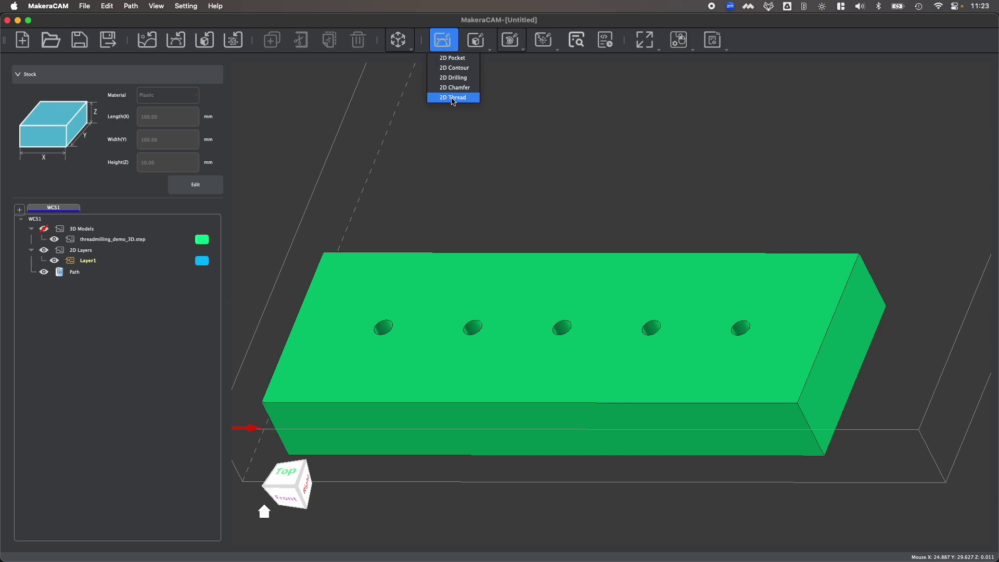
left_click(399, 40)
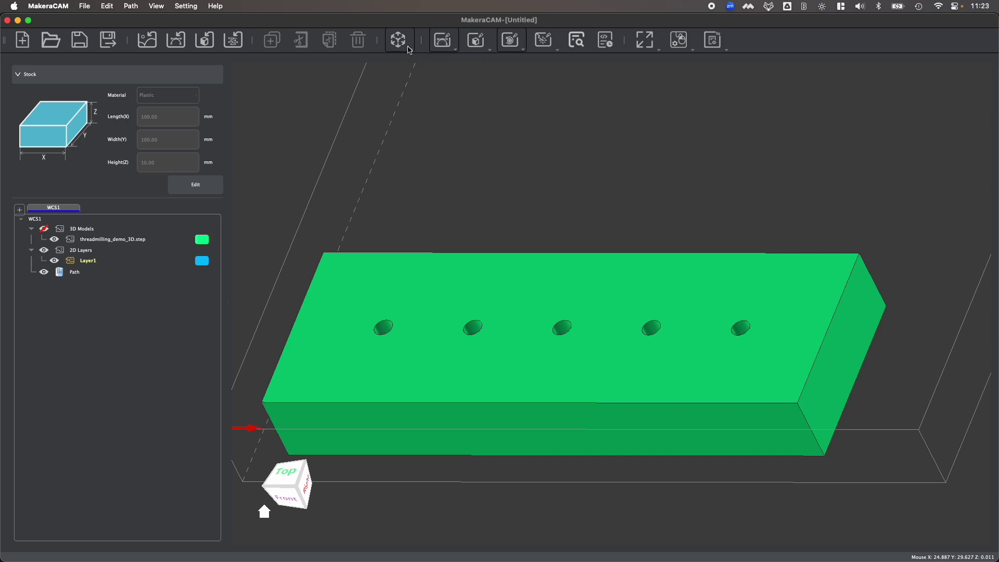
left_click(398, 40)
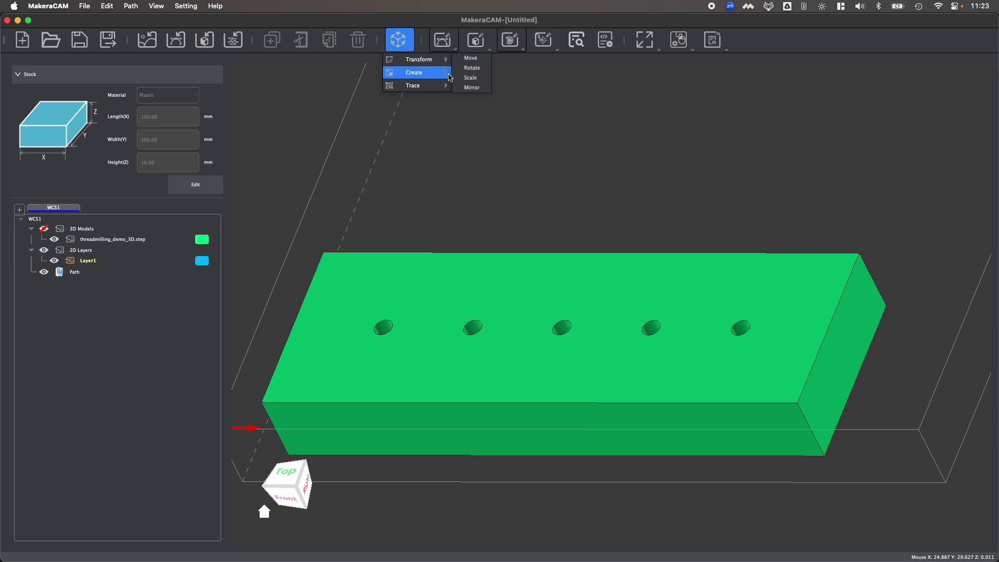
mouse_move(432, 73)
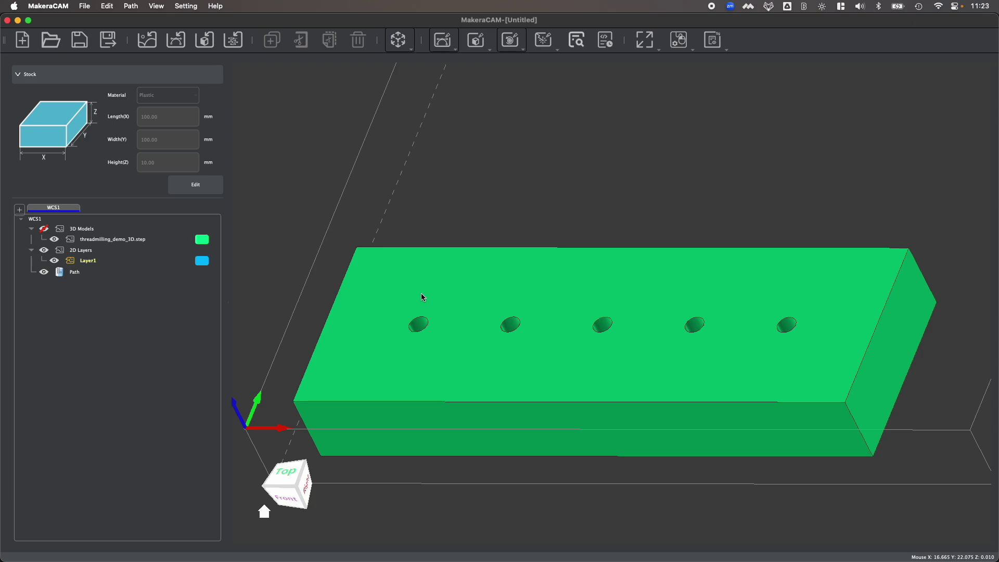
left_click(295, 486)
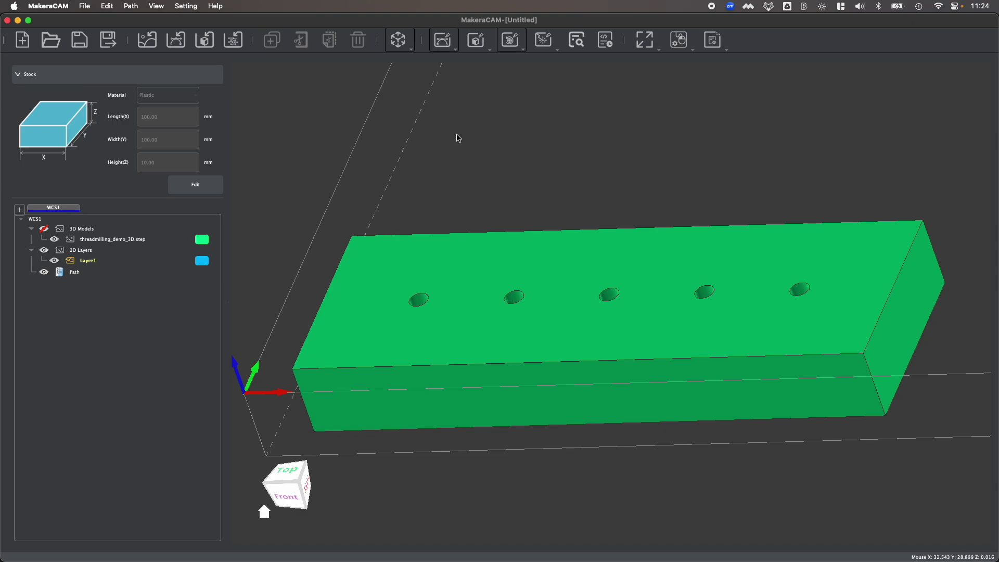
- Review the thread mills in the tool library's Thread group, including the M3 tool's properties and remaining data columns
left_click(186, 6)
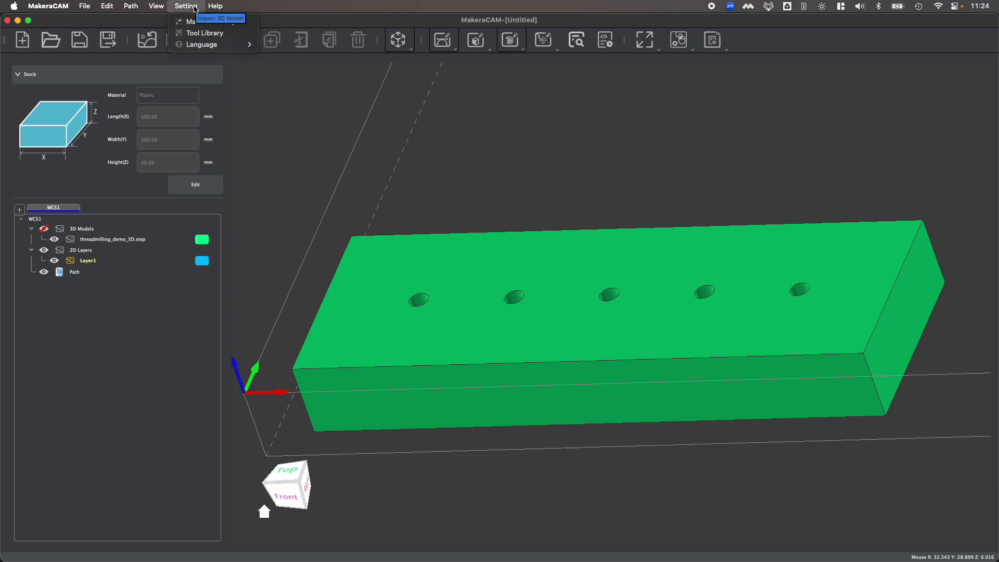
left_click(203, 33)
left_click(261, 203)
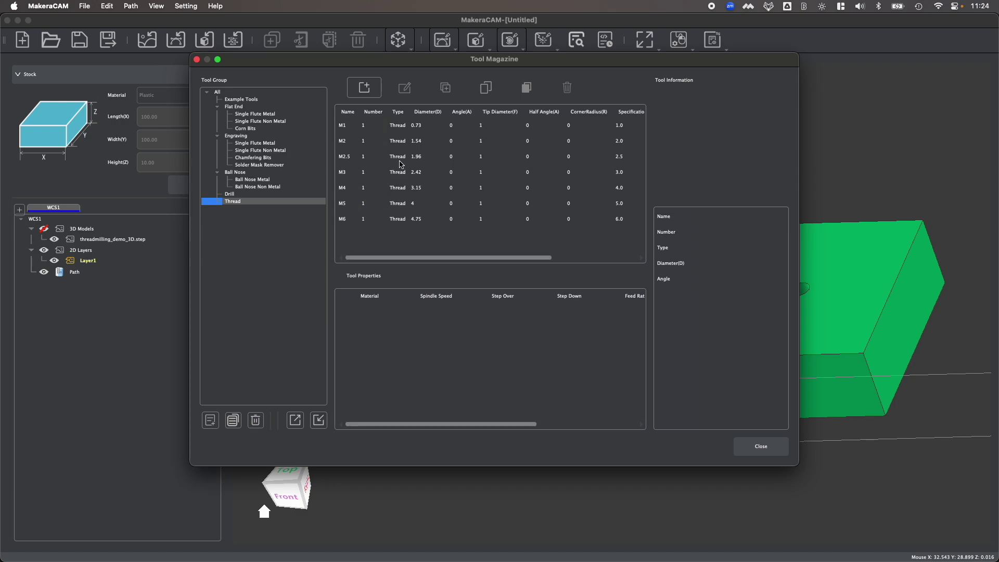
left_click(406, 175)
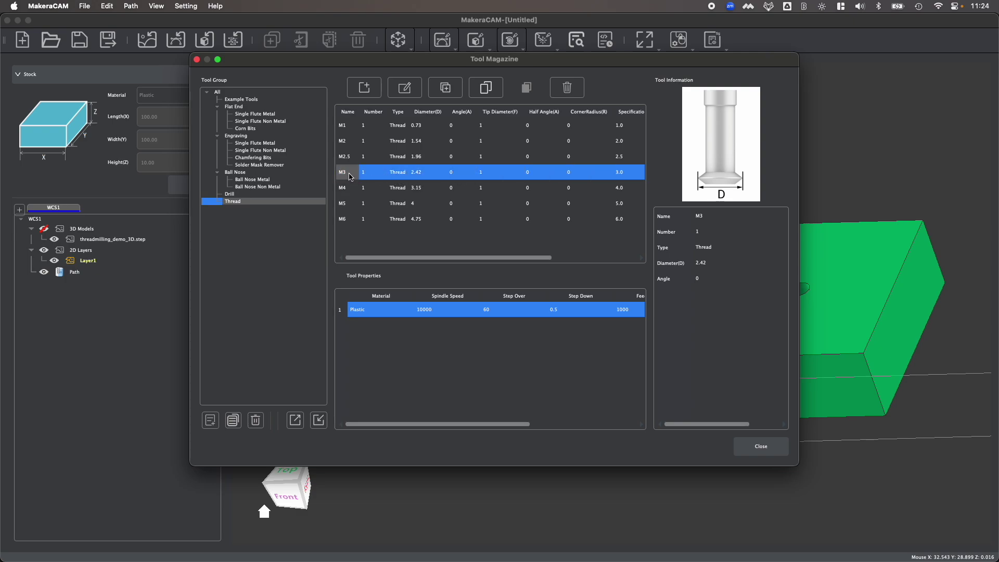
left_click_drag(380, 257, 481, 260)
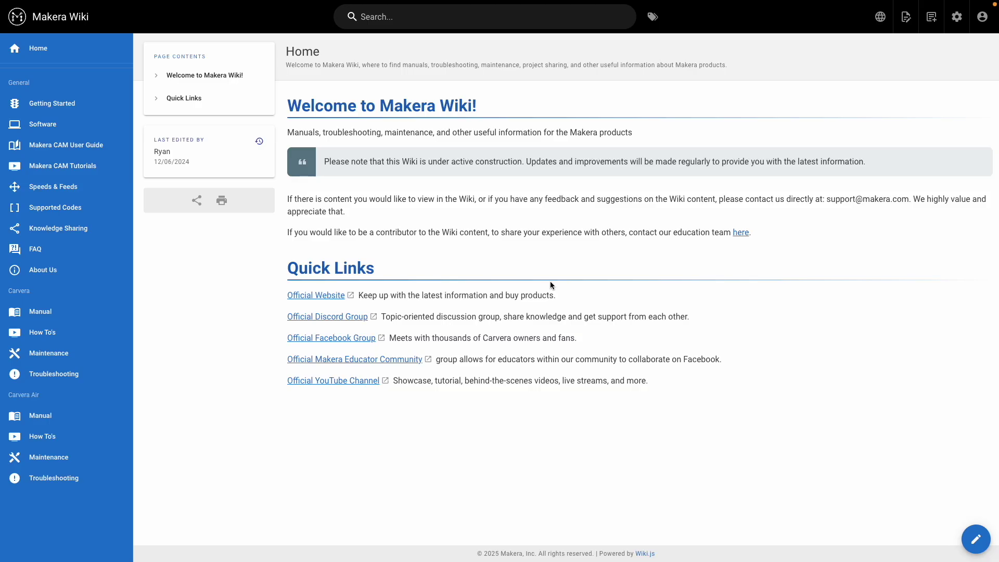
- Switch to the Makera Wiki and consult its Speeds & Feeds section
left_click(79, 187)
left_click(192, 144)
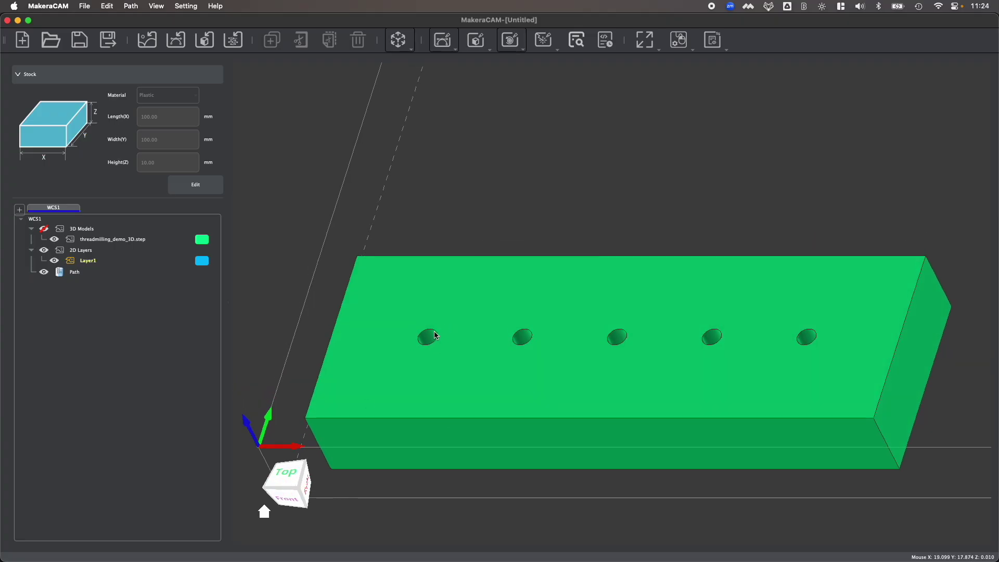
left_click(432, 336)
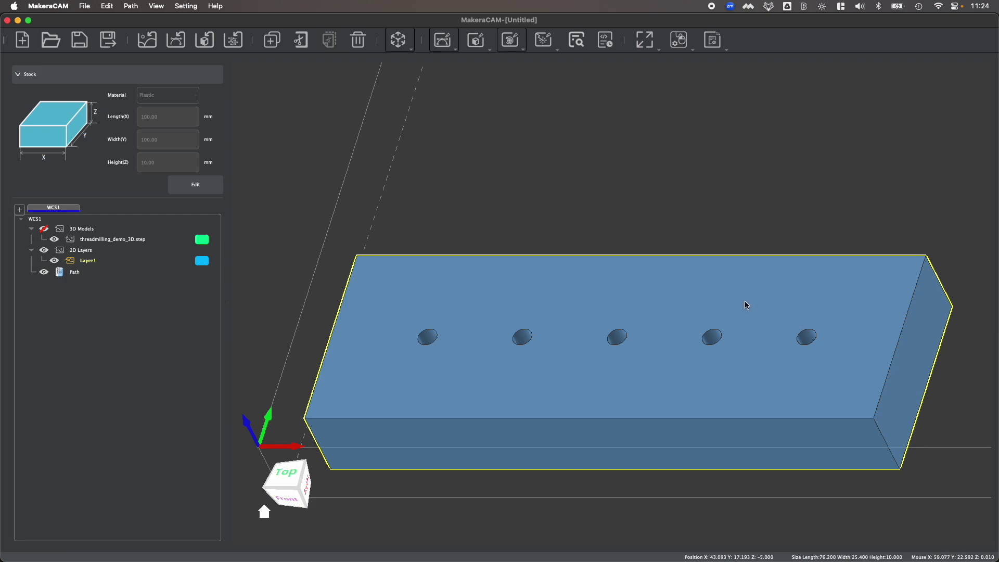
left_click(710, 214)
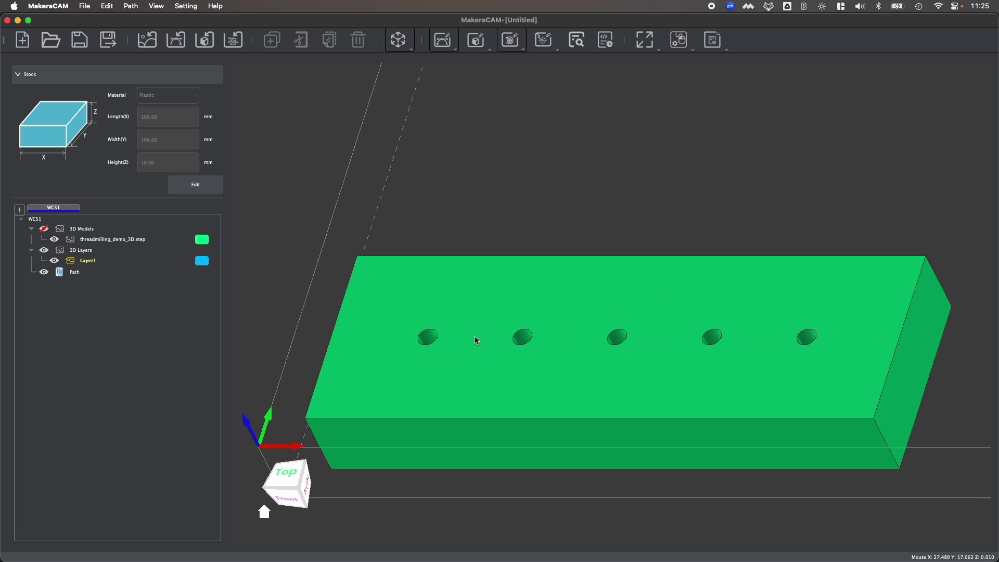
middle_click_drag(426, 254, 414, 214)
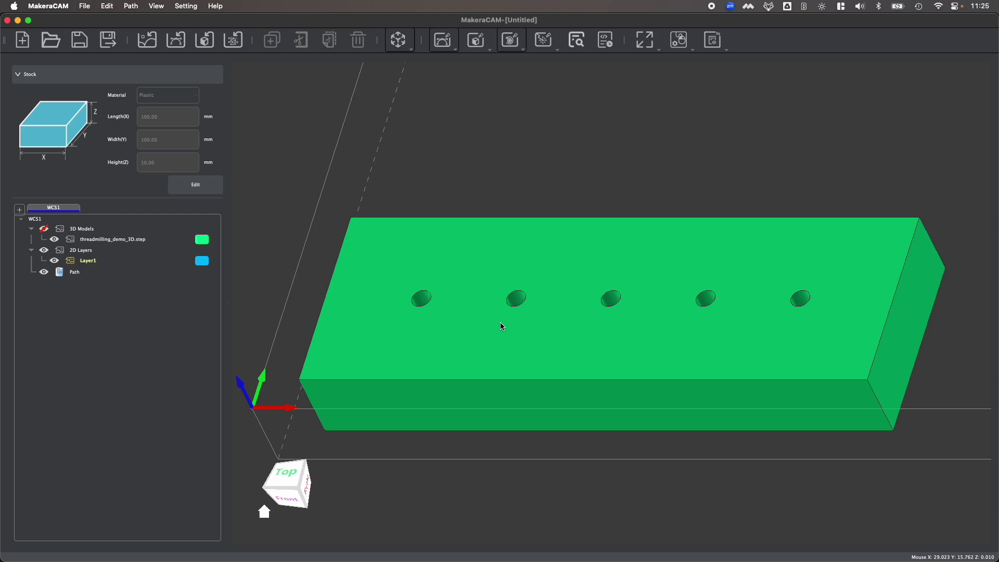
right_click_drag(327, 447, 657, 314)
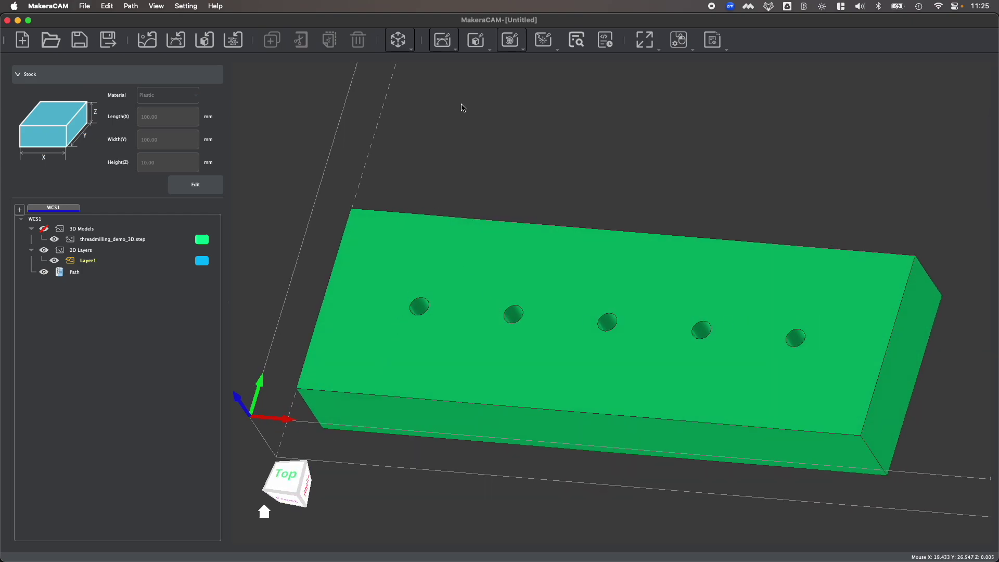
- Start a 3D Drilling toolpath and select the bottom faces of all five holes in the block
left_click(478, 44)
left_click(489, 88)
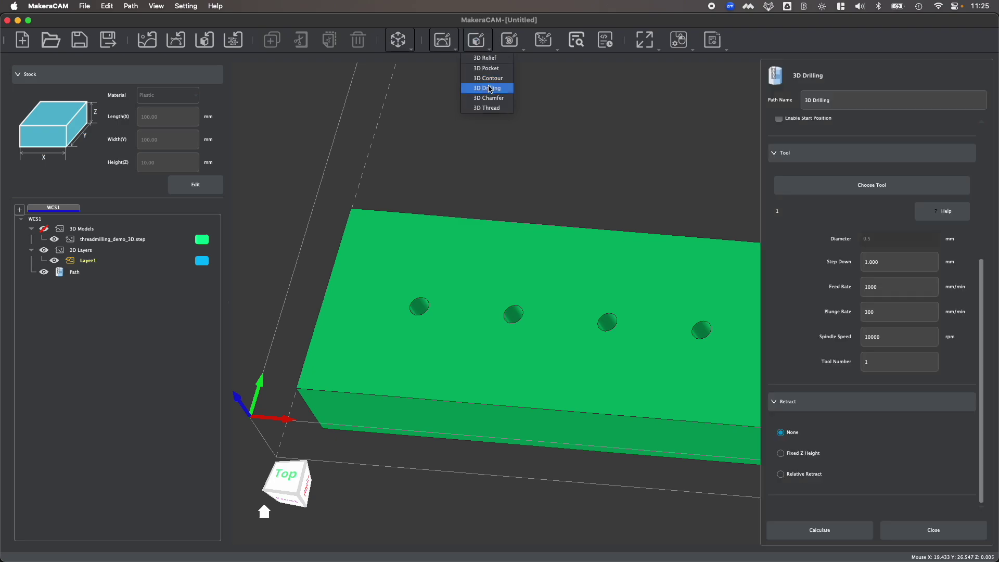
left_click_drag(290, 481, 299, 499)
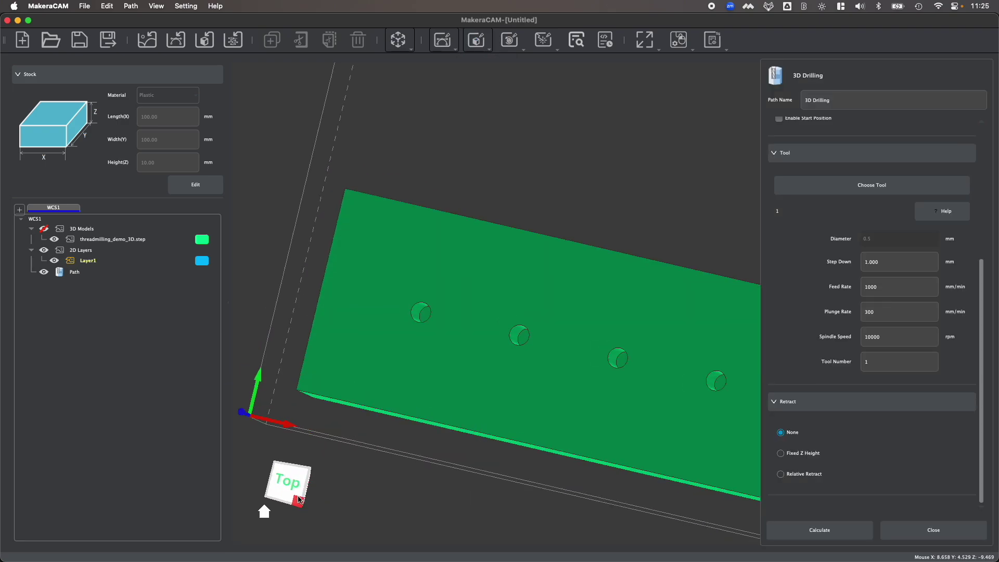
left_click(424, 313)
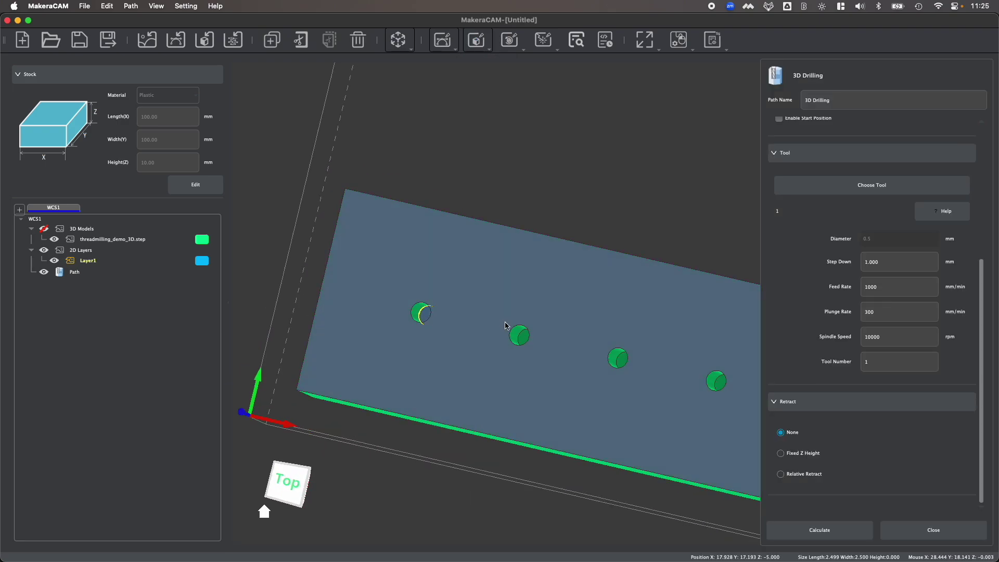
left_click(523, 339)
middle_click_drag(524, 339, 362, 313)
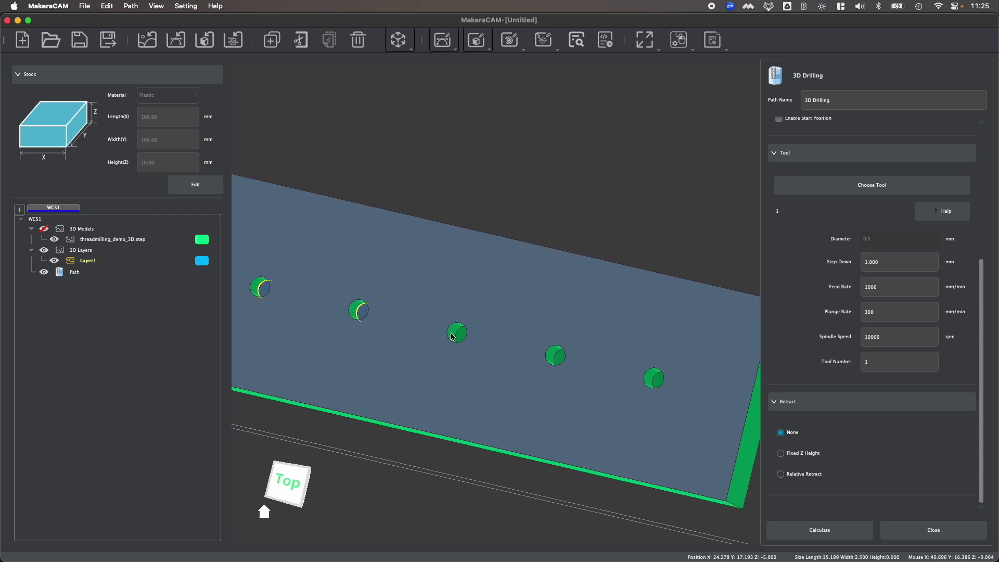
left_click(458, 333)
left_click(555, 355)
left_click(657, 380)
scroll(474, 243, "down", 5)
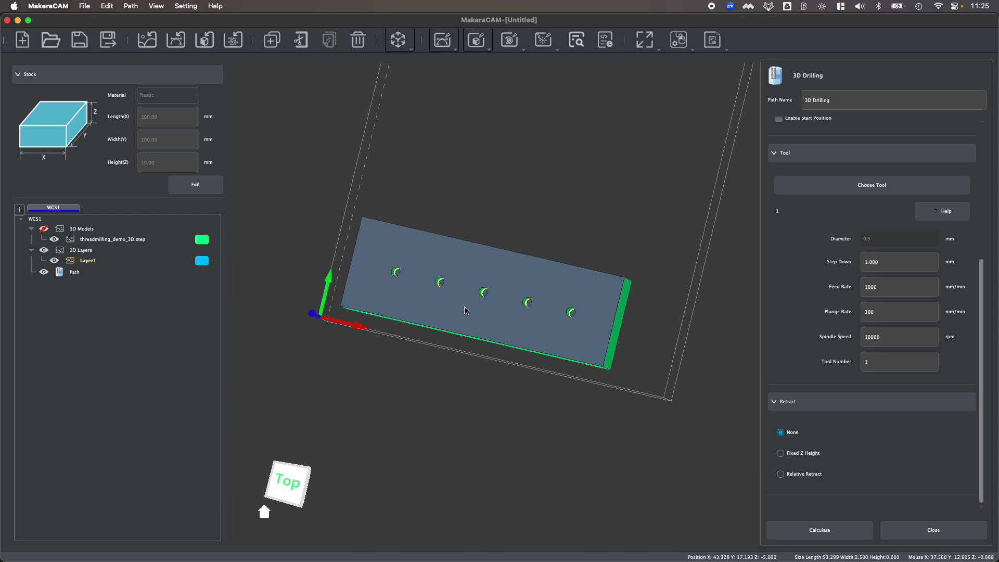
left_click(281, 481)
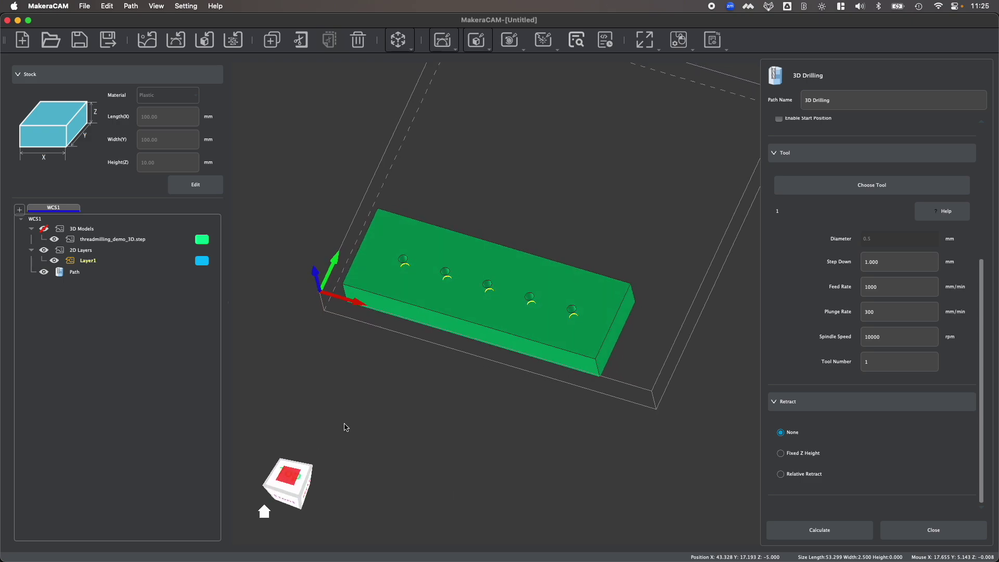
- Assign the 2.5*12mm Drill from the tool library's Drill group to the 3D Drilling toolpath
scroll(868, 173, "up", 2)
scroll(867, 173, "up", 3)
scroll(472, 212, "up", 2)
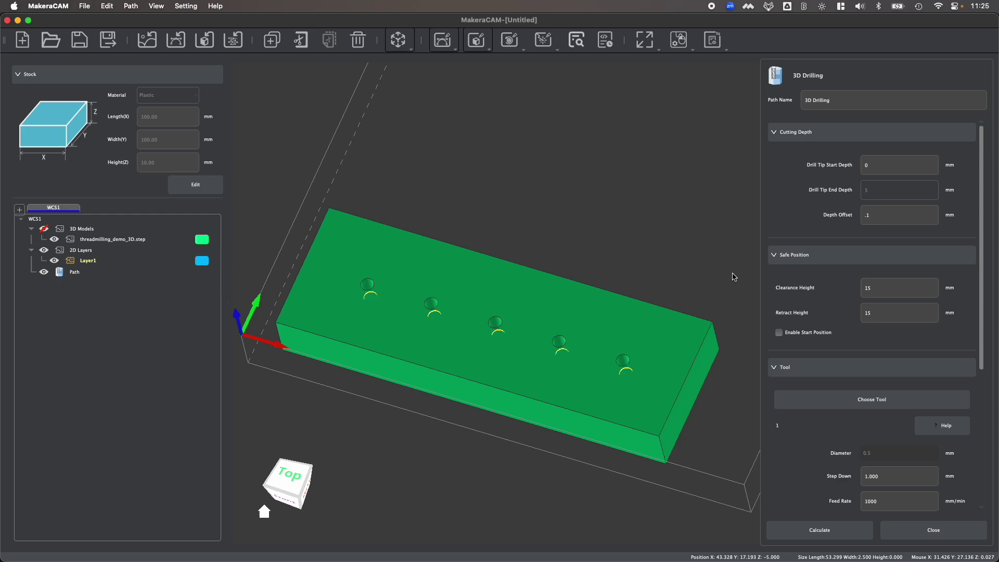
scroll(885, 250, "down", 4)
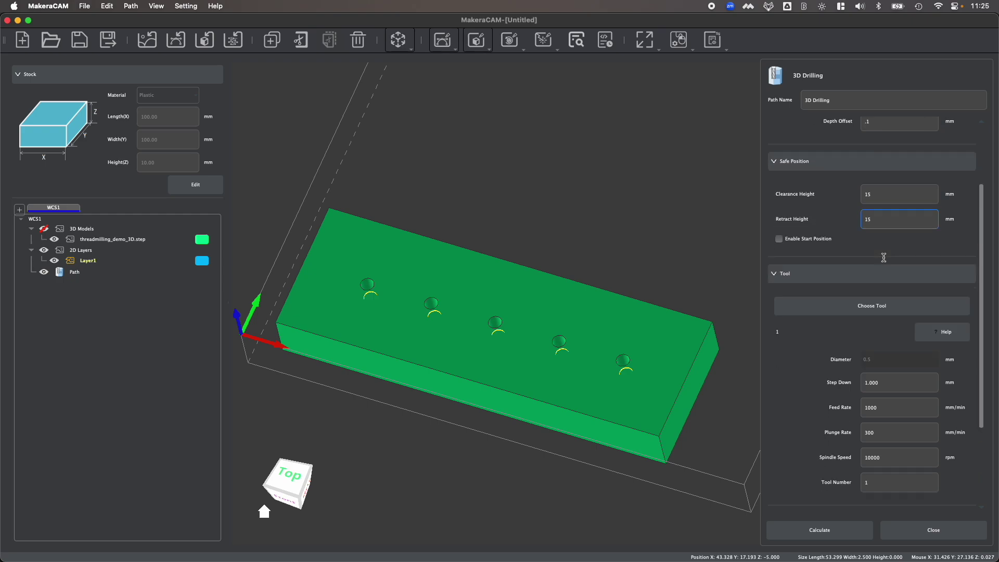
scroll(891, 201, "down", 1)
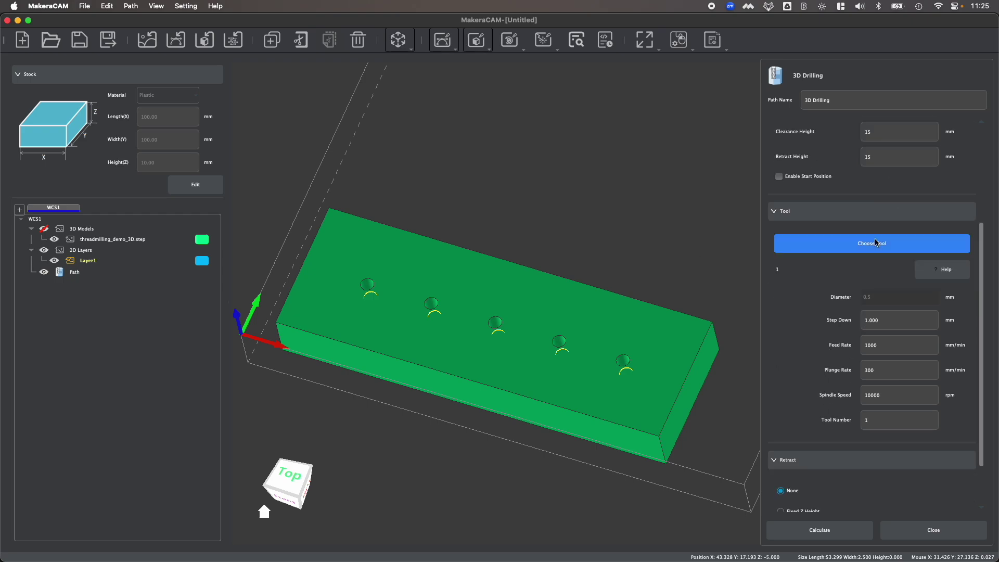
left_click(879, 243)
scroll(370, 204, "down", 6)
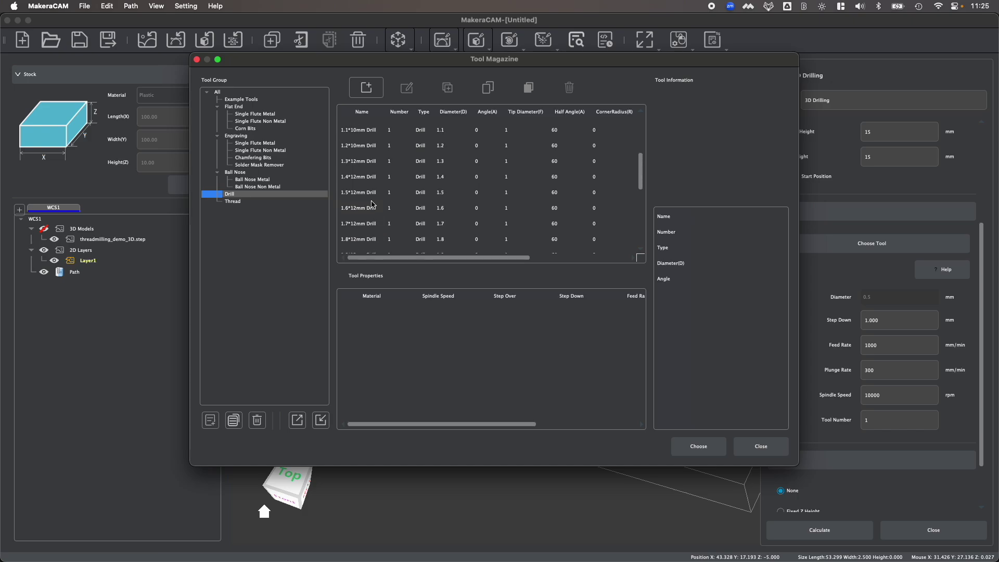
left_click(360, 214)
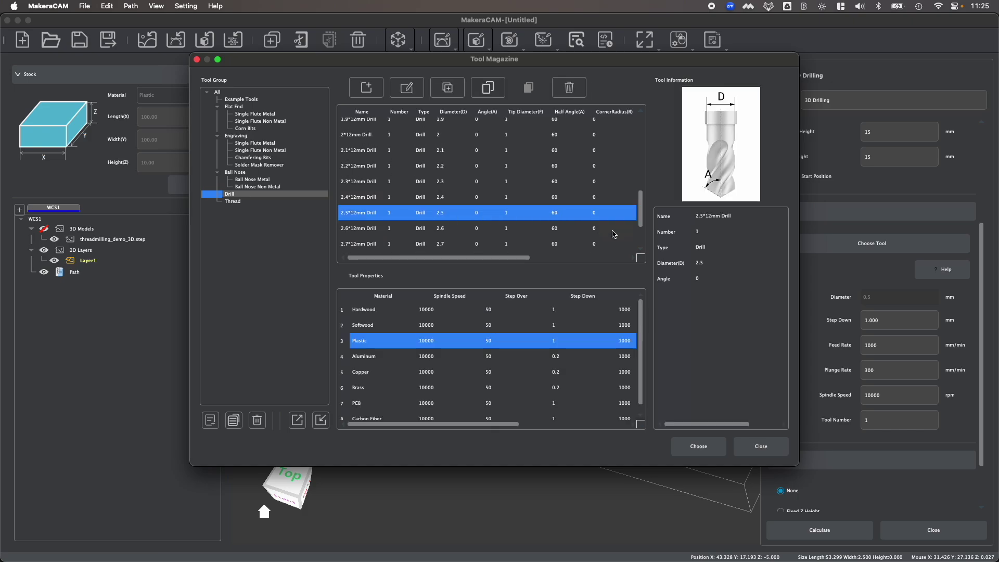
left_click(697, 446)
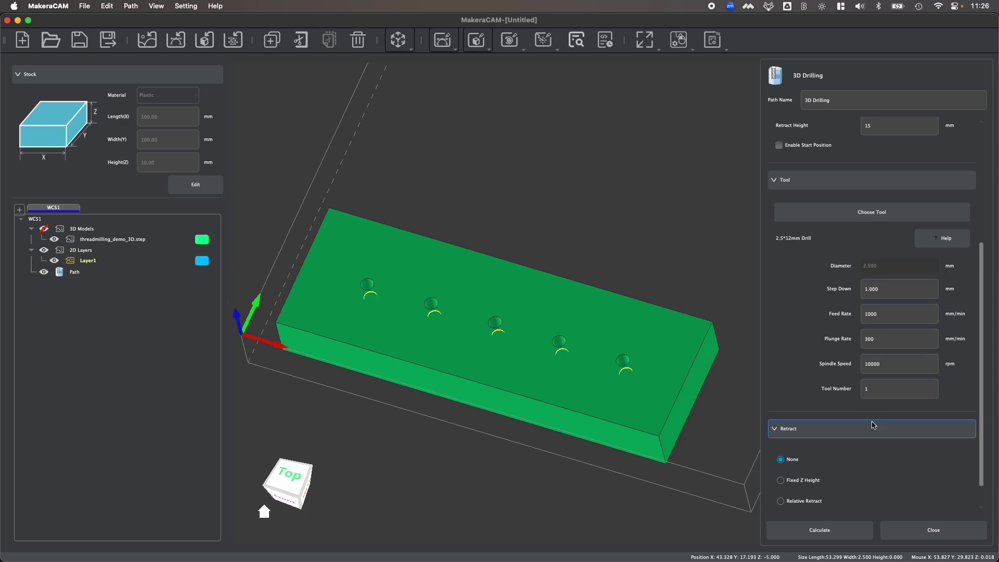
- Set the drilling retract mode to Fixed Z Height at 1 mm, then calculate the toolpath and close its settings
scroll(888, 359, "down", 1)
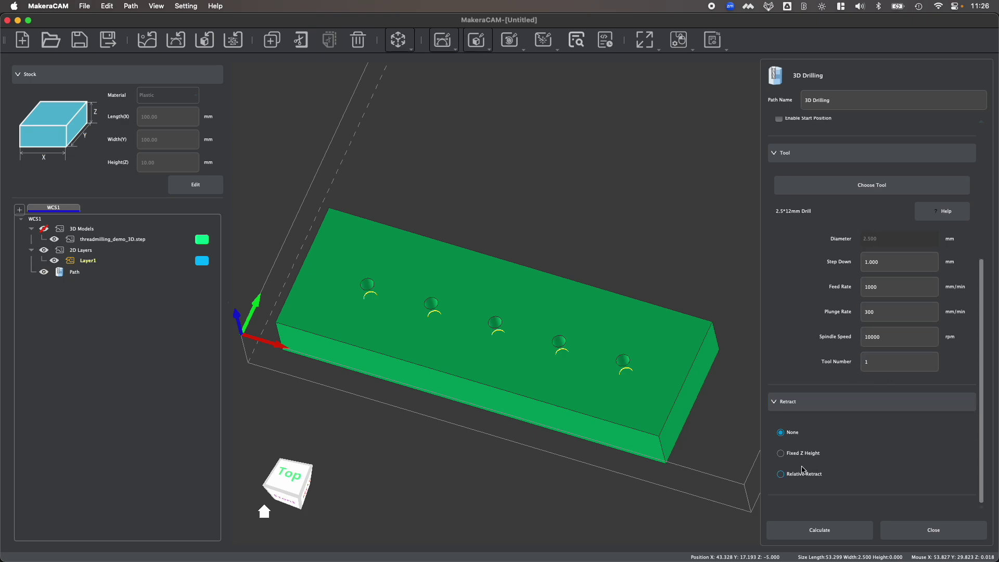
left_click(781, 453)
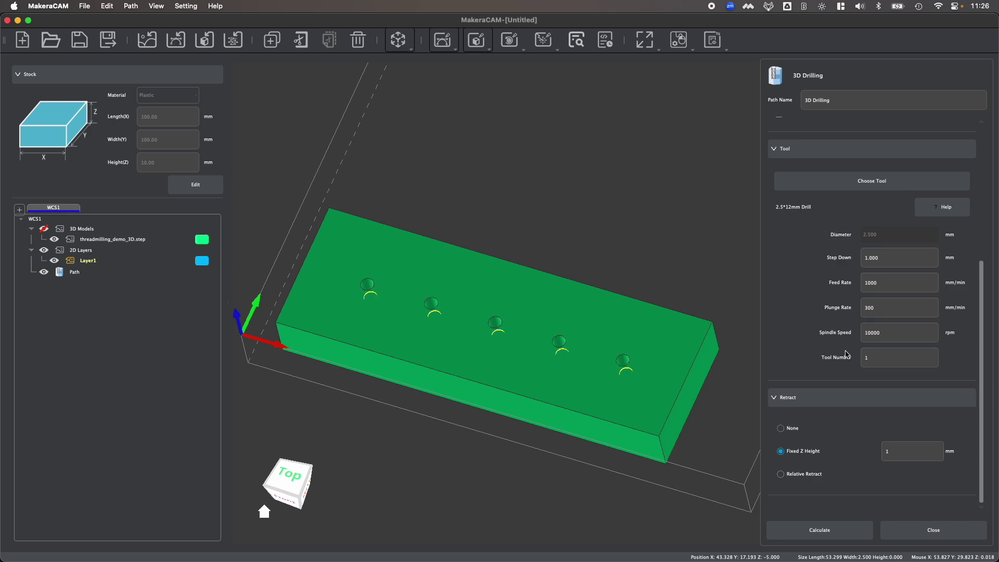
left_click(816, 530)
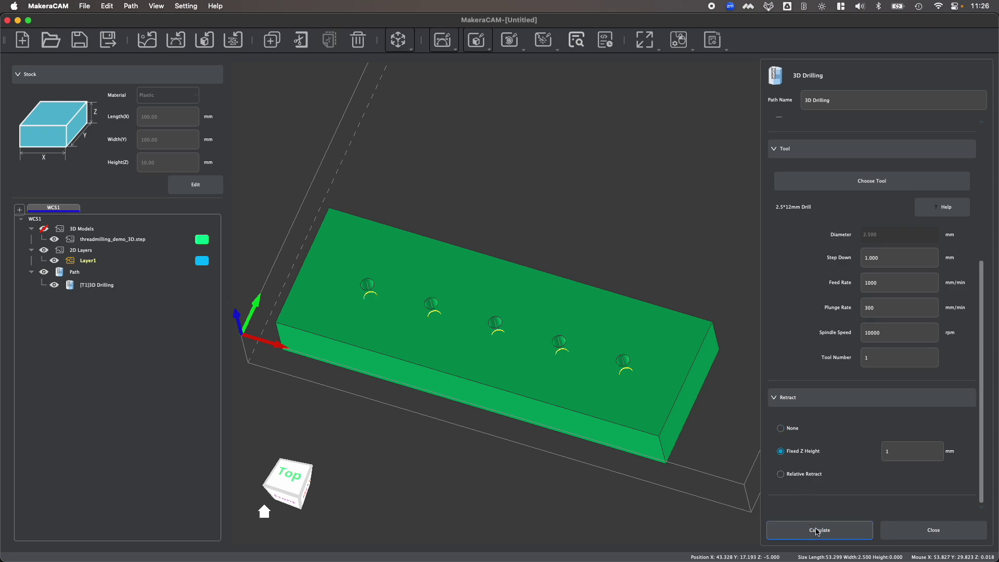
left_click(885, 532)
scroll(408, 293, "up", 3)
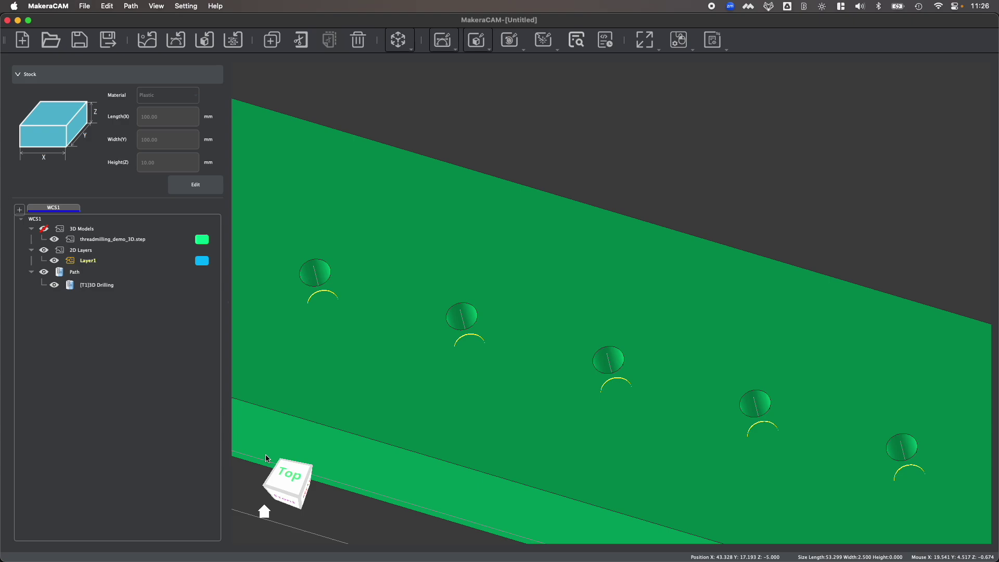
left_click(294, 496)
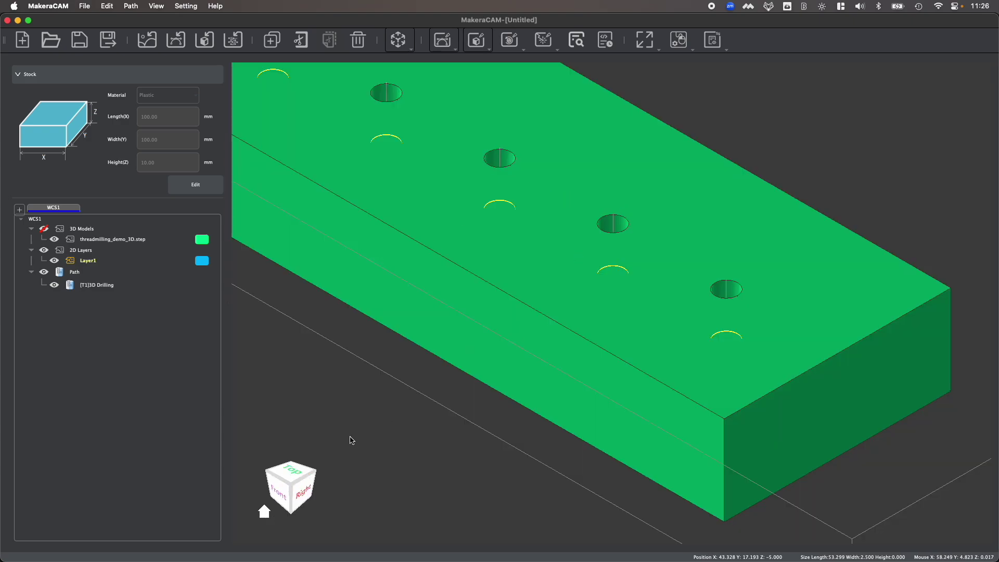
left_click(292, 476)
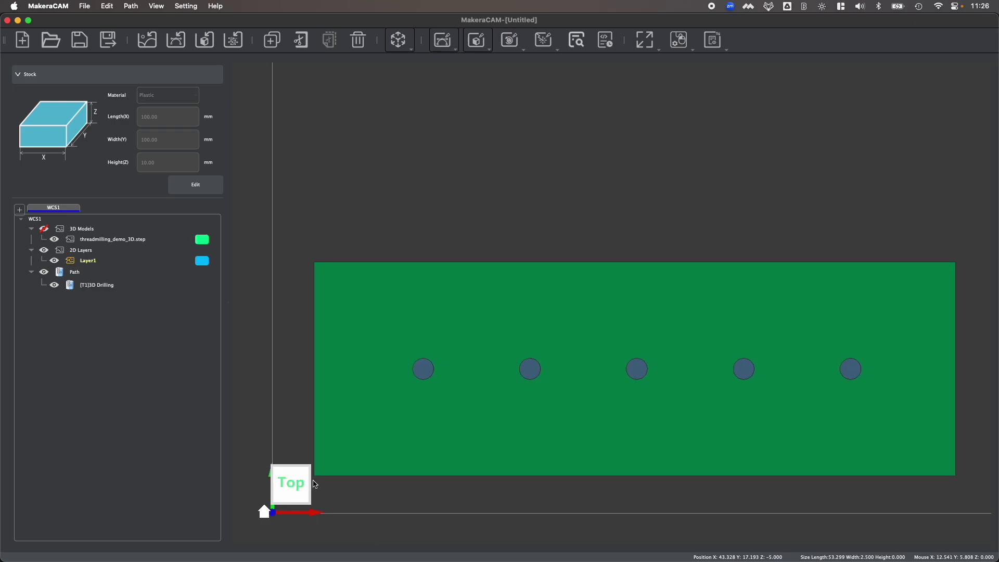
left_click(291, 495)
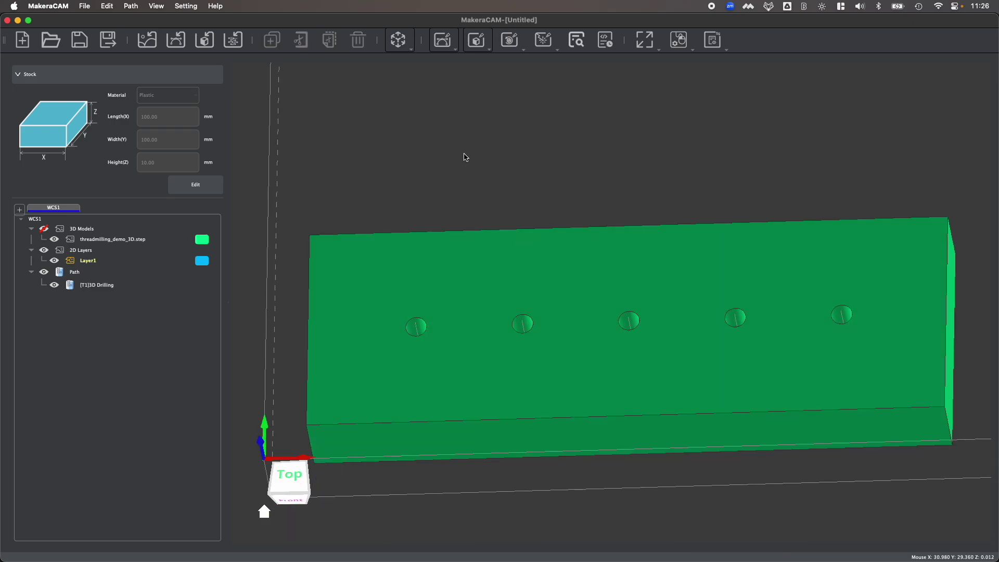
- Start a 3D Thread toolpath and select the cylindrical walls of all five holes in the block
left_click(477, 49)
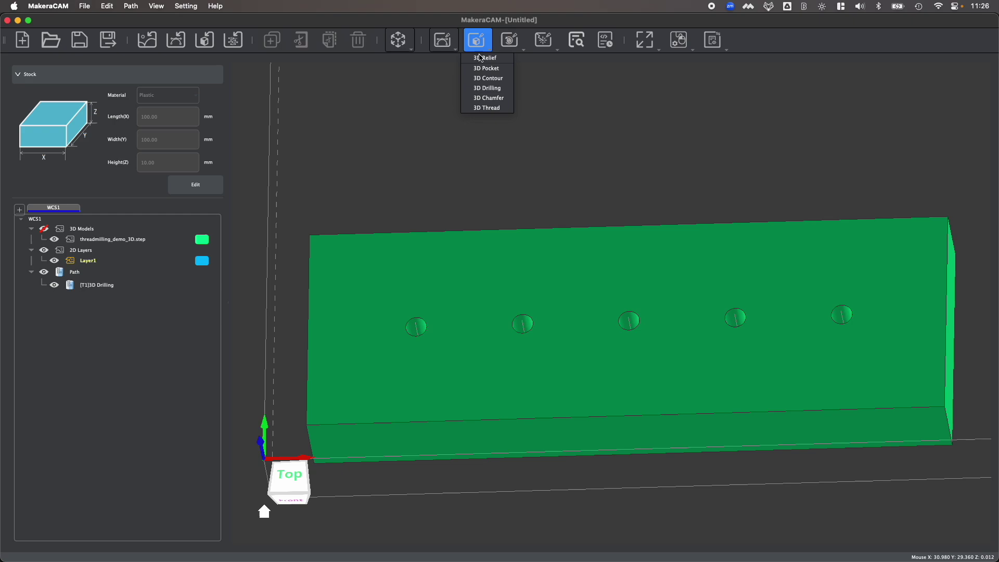
left_click(487, 108)
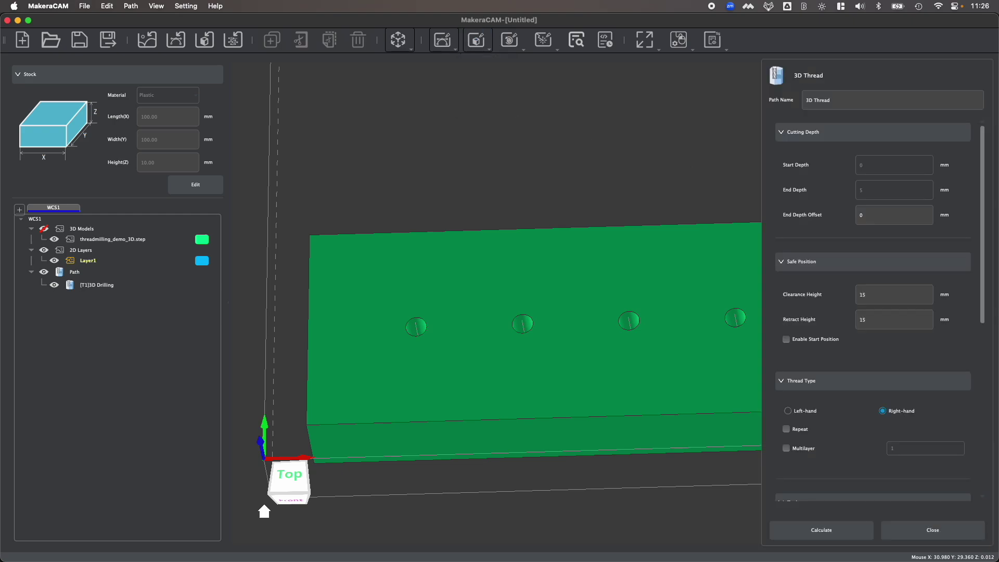
middle_click_drag(642, 151, 557, 146)
scroll(562, 137, "down", 5)
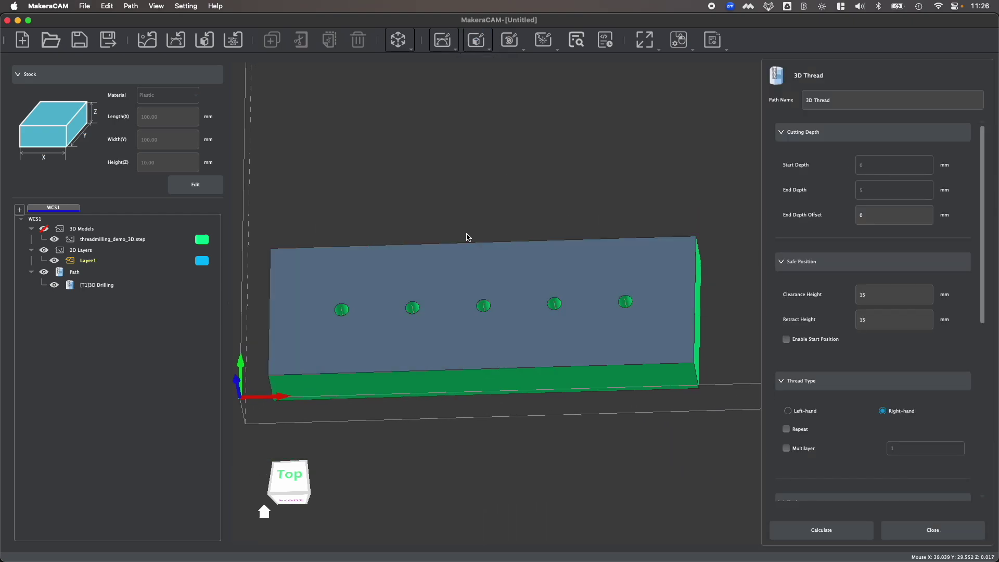
scroll(466, 232, "up", 5)
left_click(276, 348)
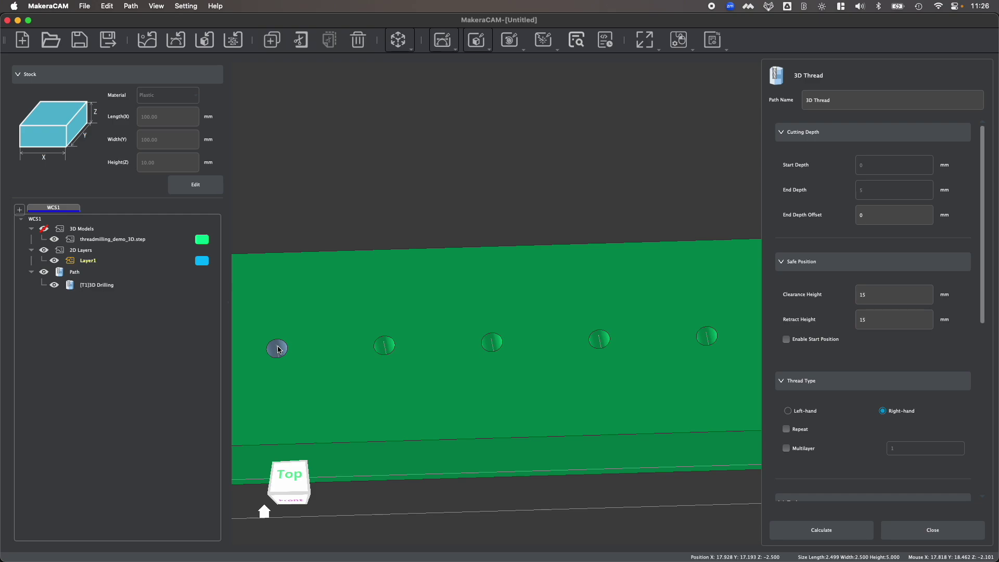
left_click(385, 344, "shift")
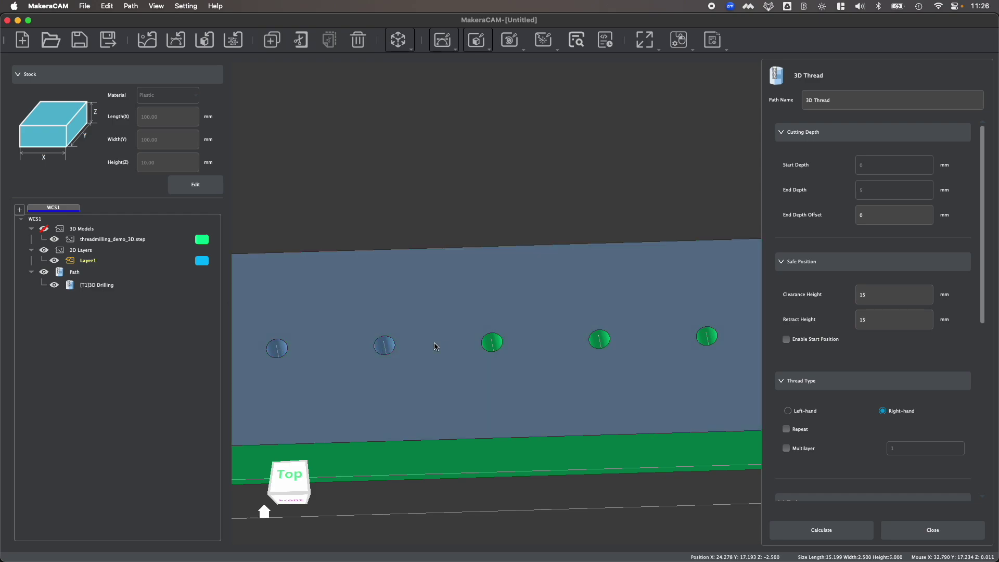
left_click(492, 343, "shift")
left_click(598, 339, "shift")
left_click(707, 336, "shift")
right_click_drag(691, 345, 597, 350)
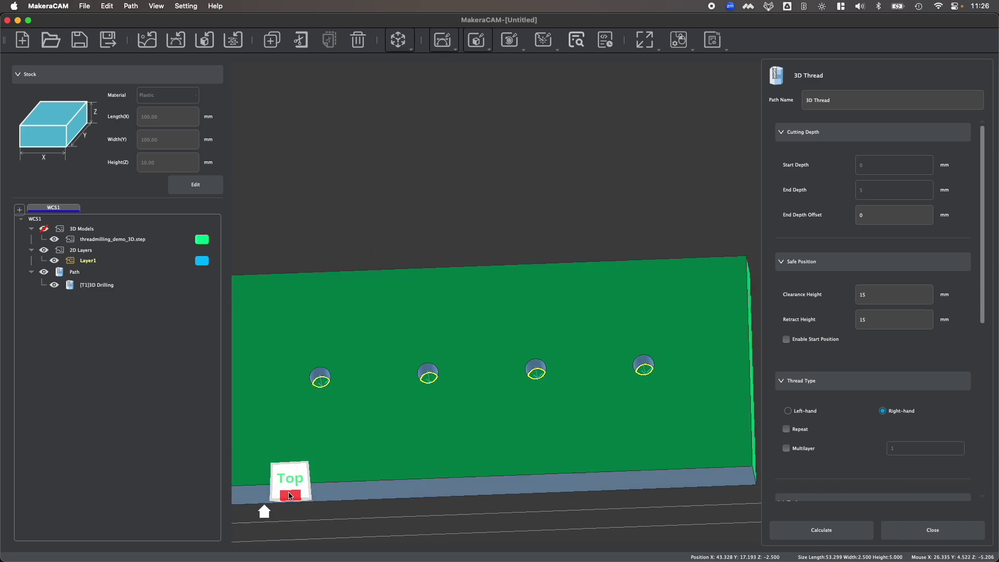
left_click_drag(290, 495, 278, 491)
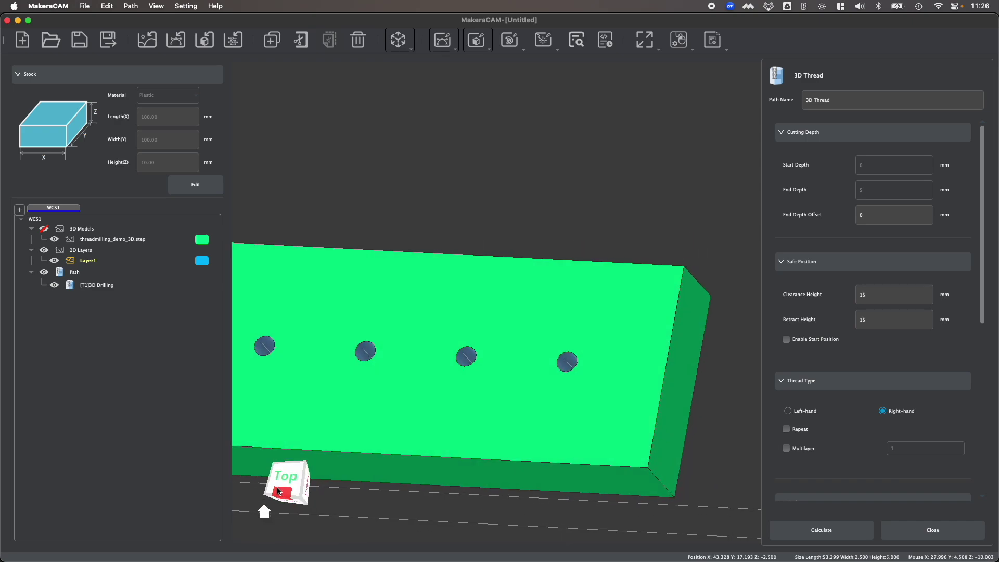
middle_click_drag(361, 381, 504, 348)
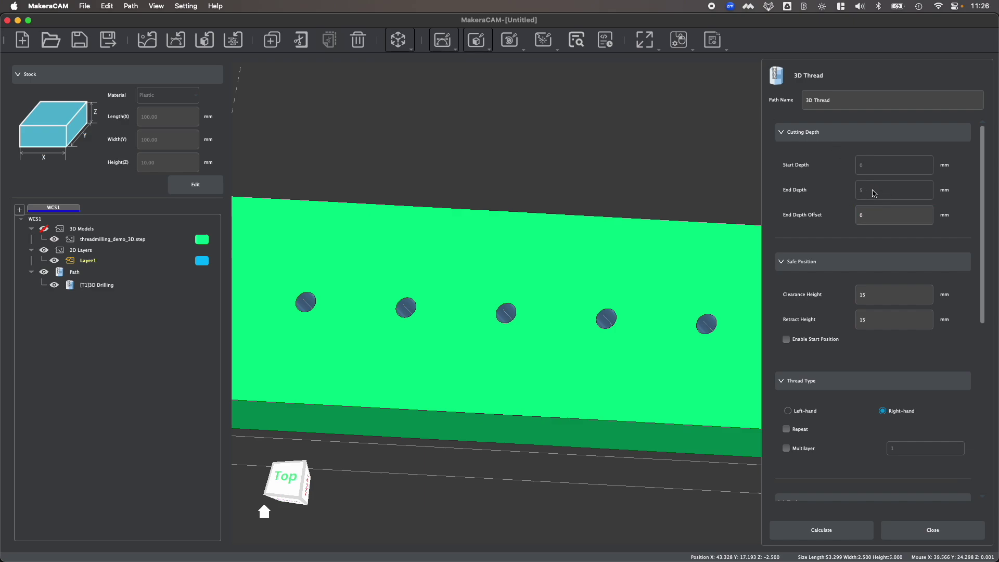
left_click(597, 327)
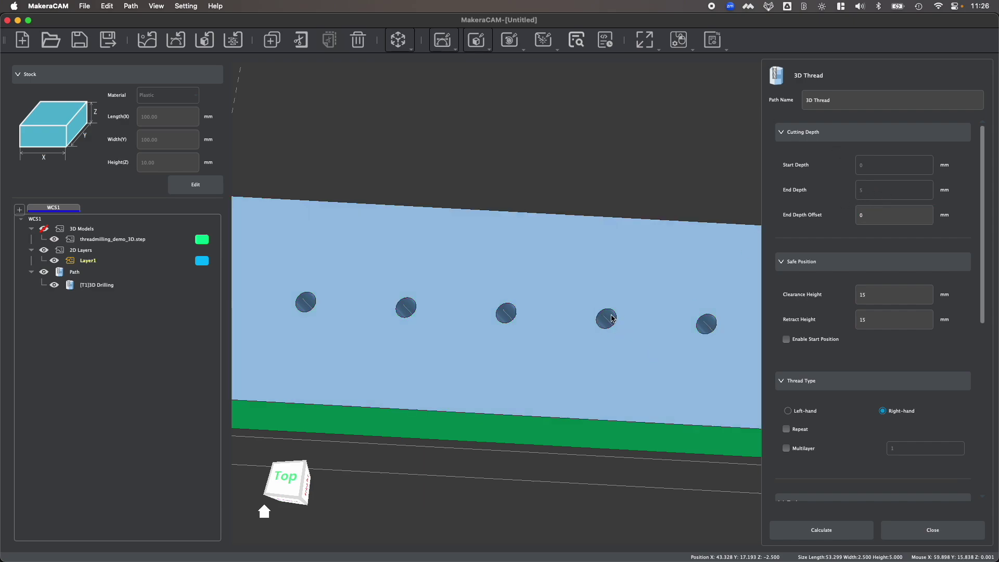
- Assign the M3 thread mill from the tool library's Thread group to the 3D Thread toolpath
left_click(872, 212)
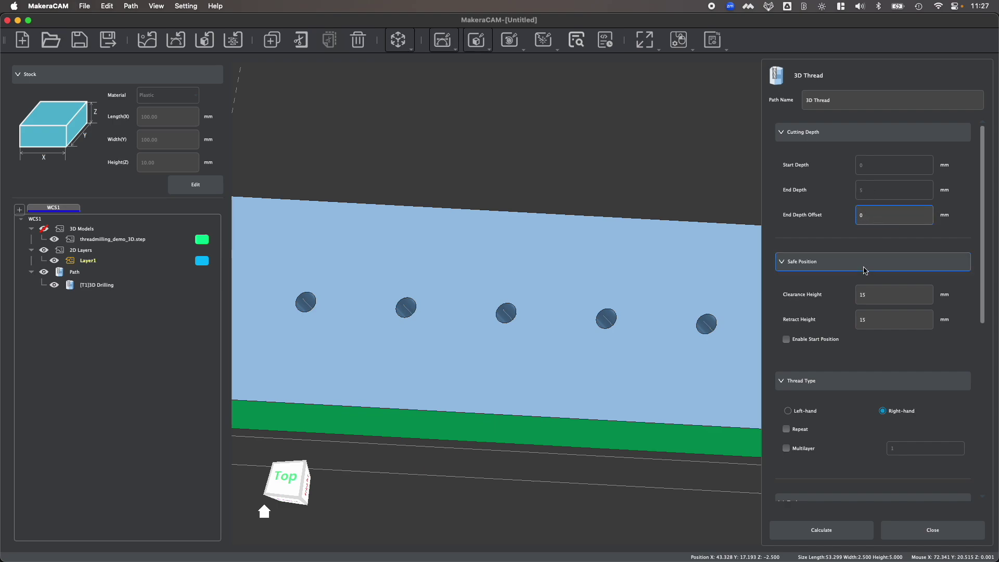
scroll(869, 222, "down", 3)
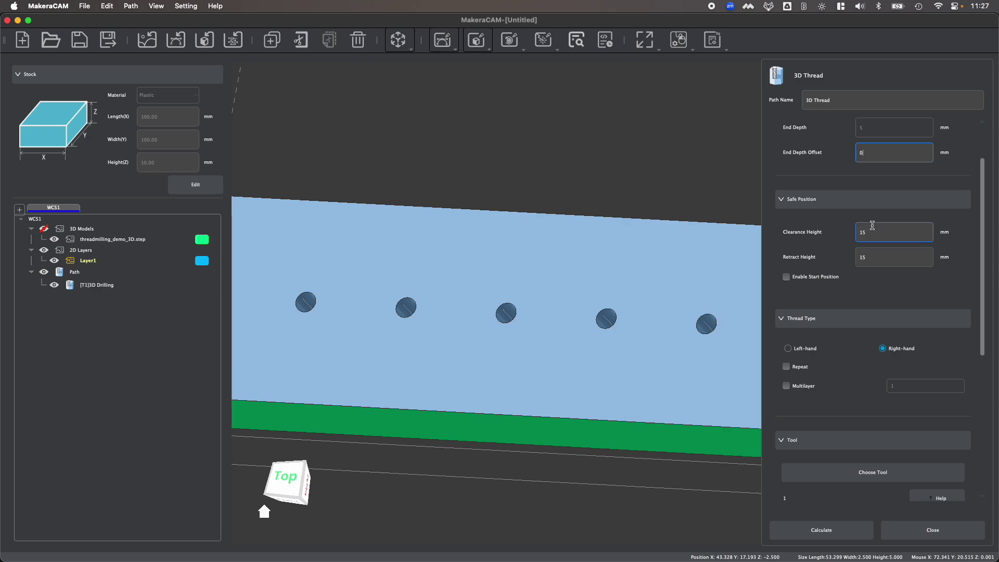
scroll(878, 231, "down", 4)
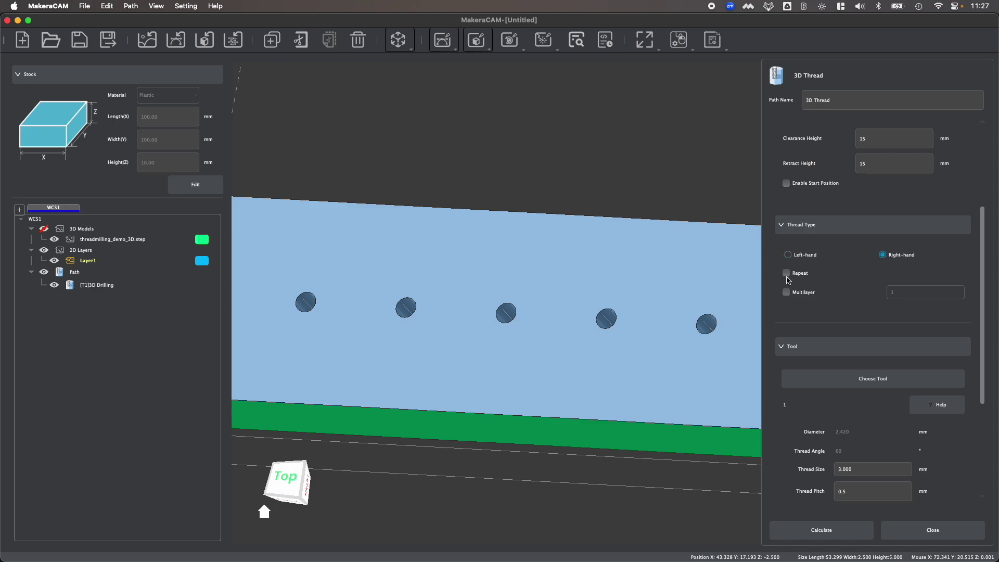
scroll(788, 279, "down", 1)
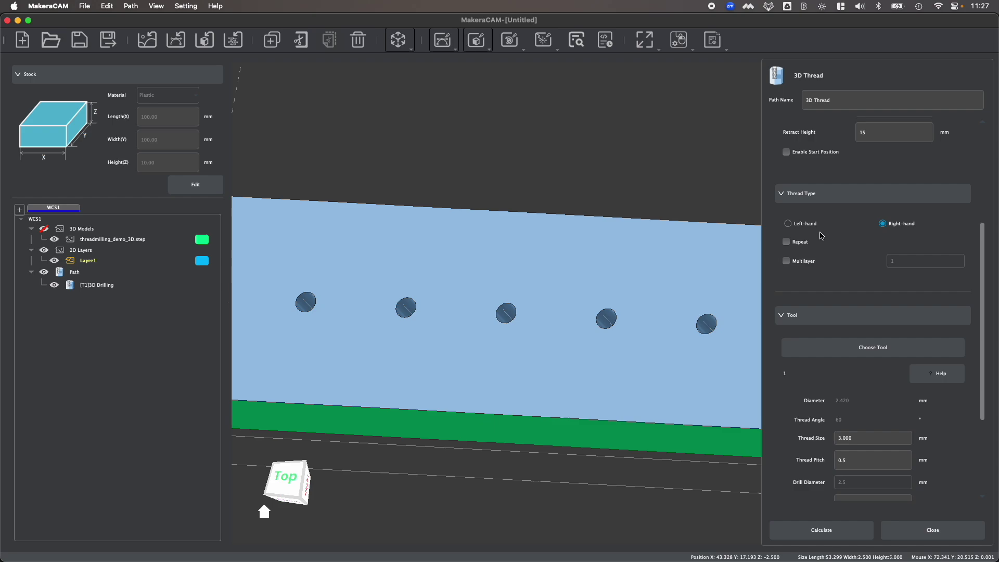
scroll(820, 234, "down", 3)
left_click(833, 255)
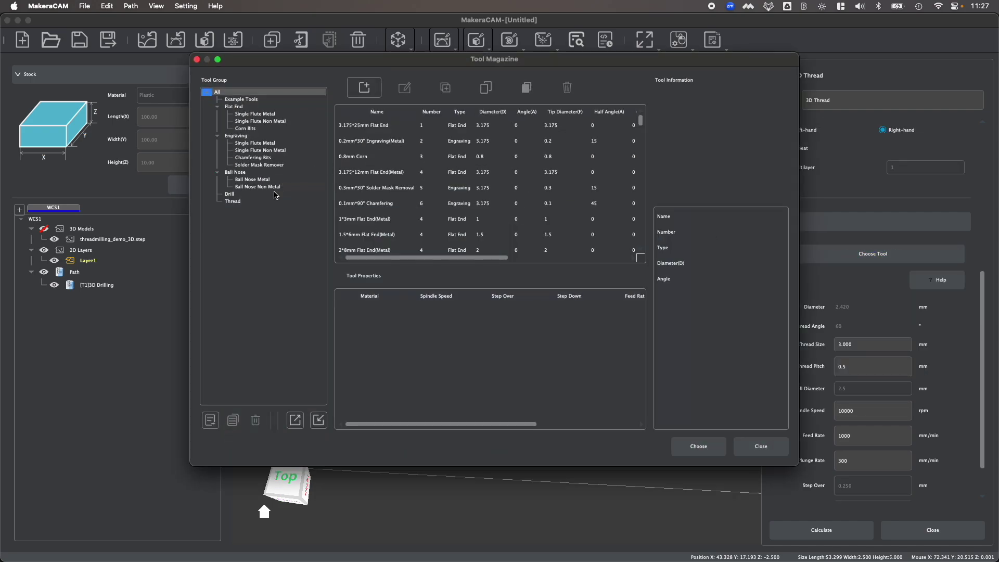
left_click(232, 201)
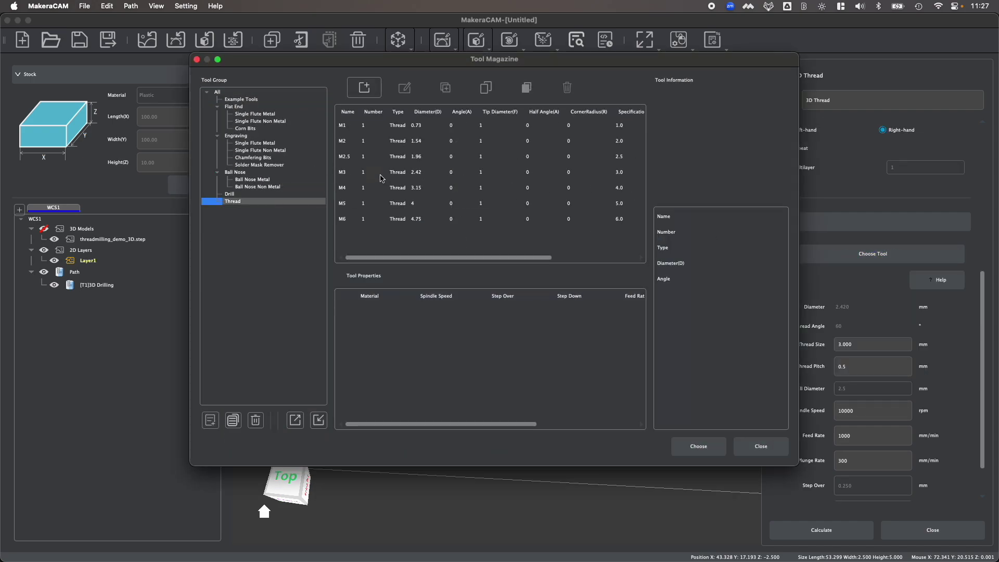
left_click(383, 177)
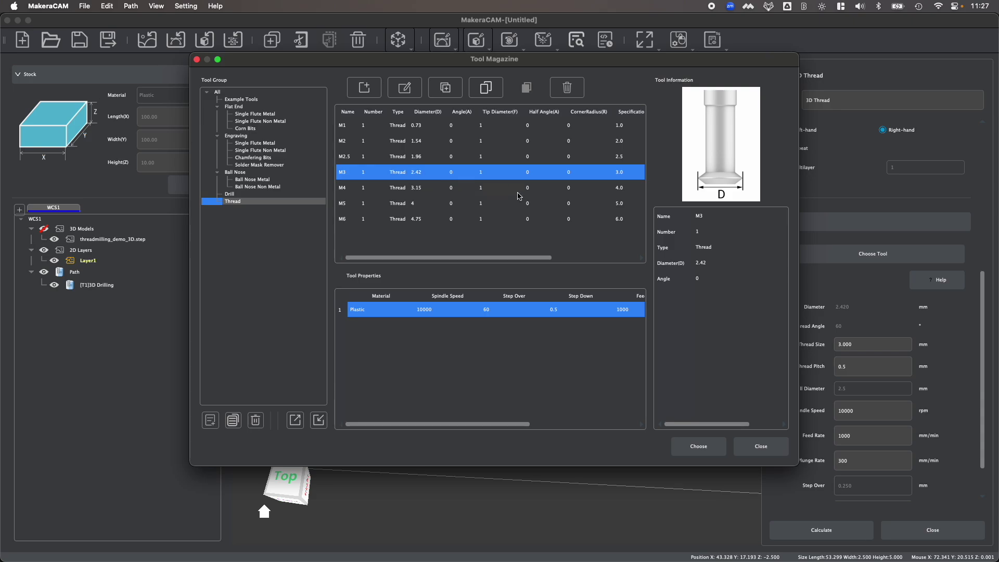
left_click(698, 446)
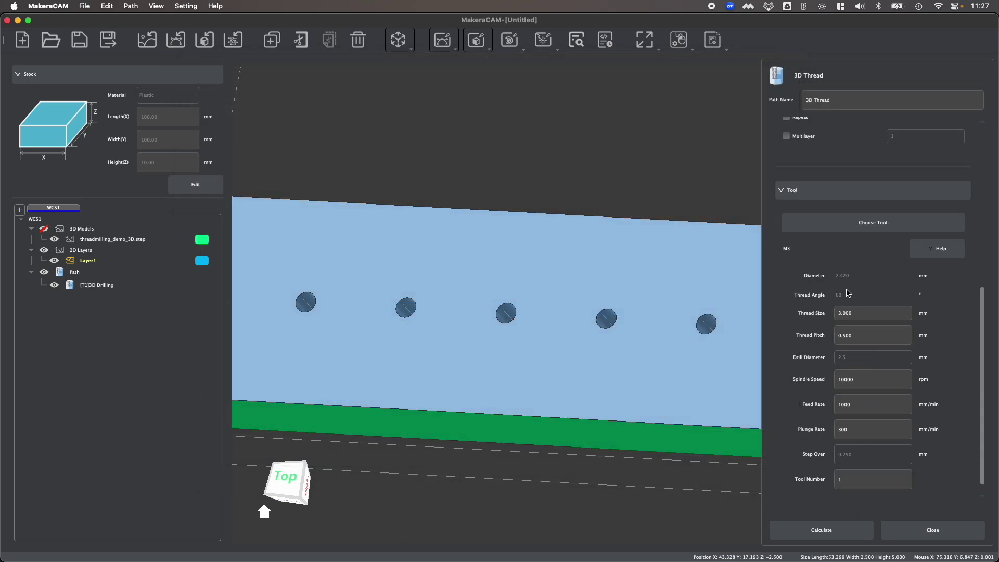
- Set the thread mill's tool number to 2, then calculate the 3D Thread toolpath and close its settings
left_click(841, 422)
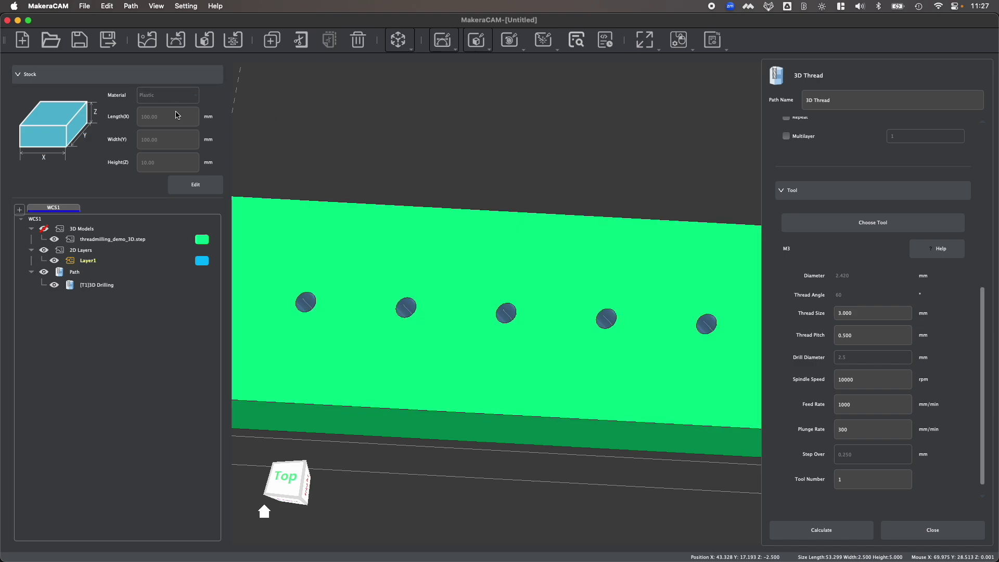
scroll(863, 307, "down", 1)
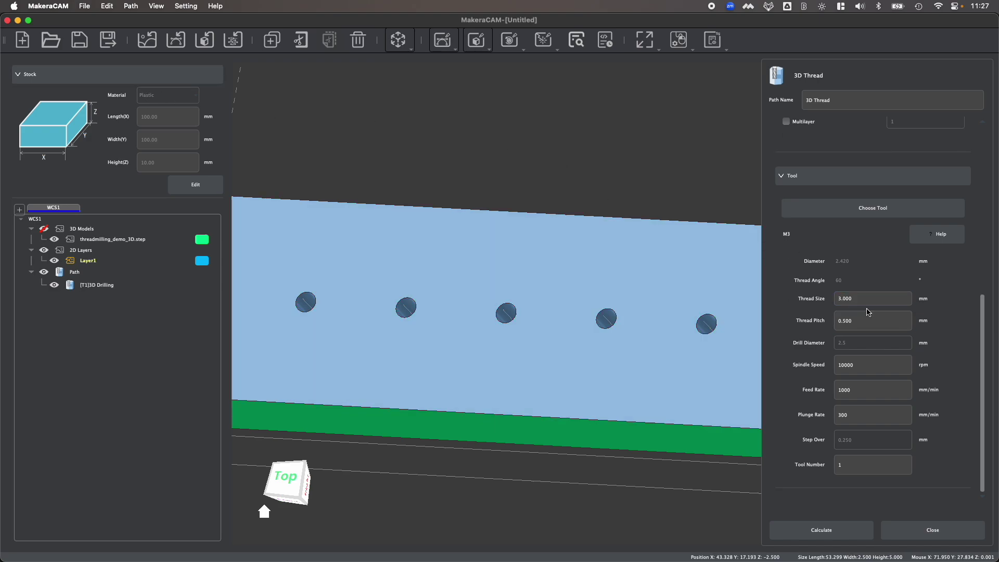
left_click(866, 322)
left_click_drag(859, 322, 832, 323)
left_click(874, 325)
left_click_drag(844, 321, 835, 322)
double_click(856, 464)
left_click(824, 535)
- Examine the calculated thread-milling toolpath at the five holes up close and from different angles
scroll(410, 307, "up", 5)
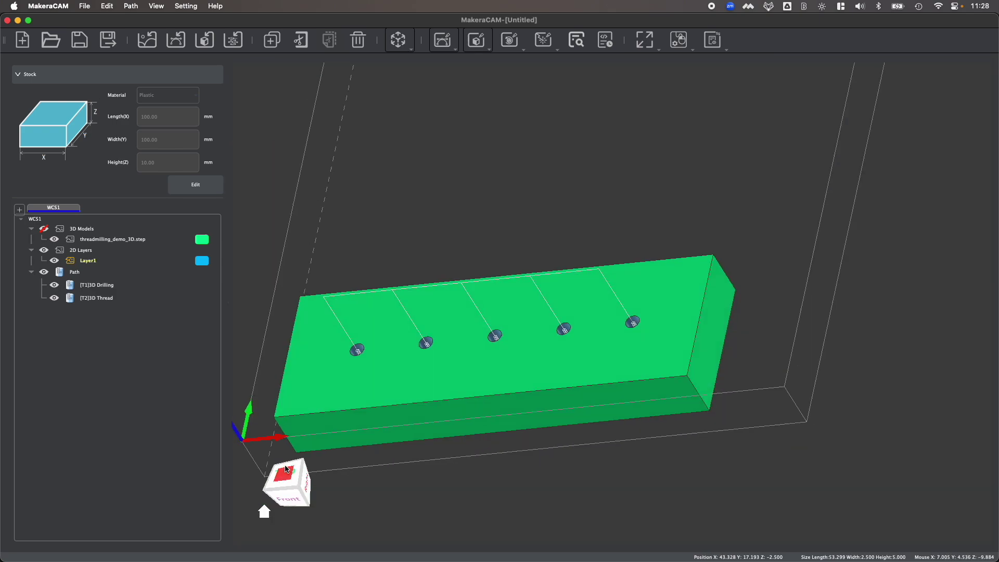
scroll(350, 241, "up", 5)
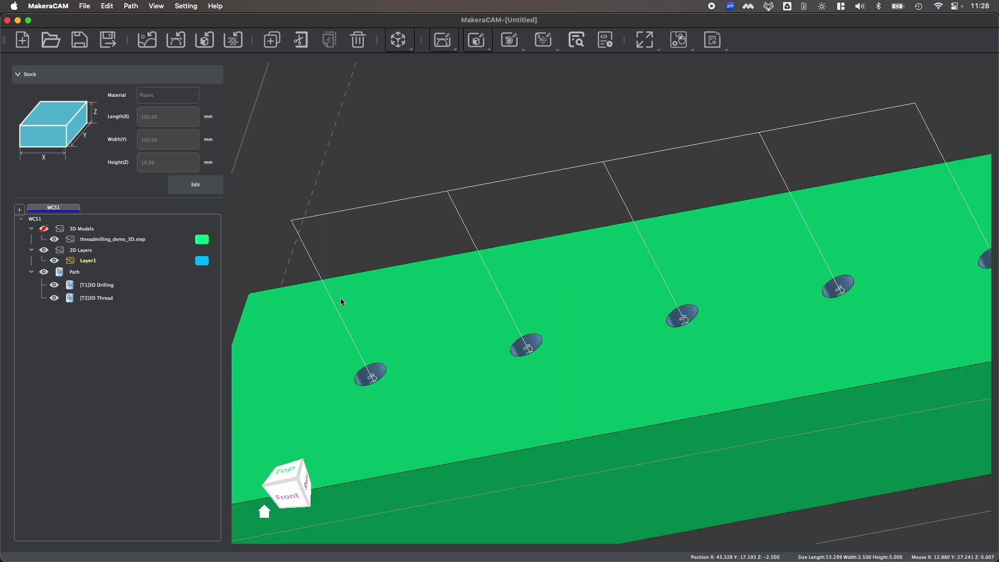
left_click(385, 249)
scroll(406, 280, "down", 5)
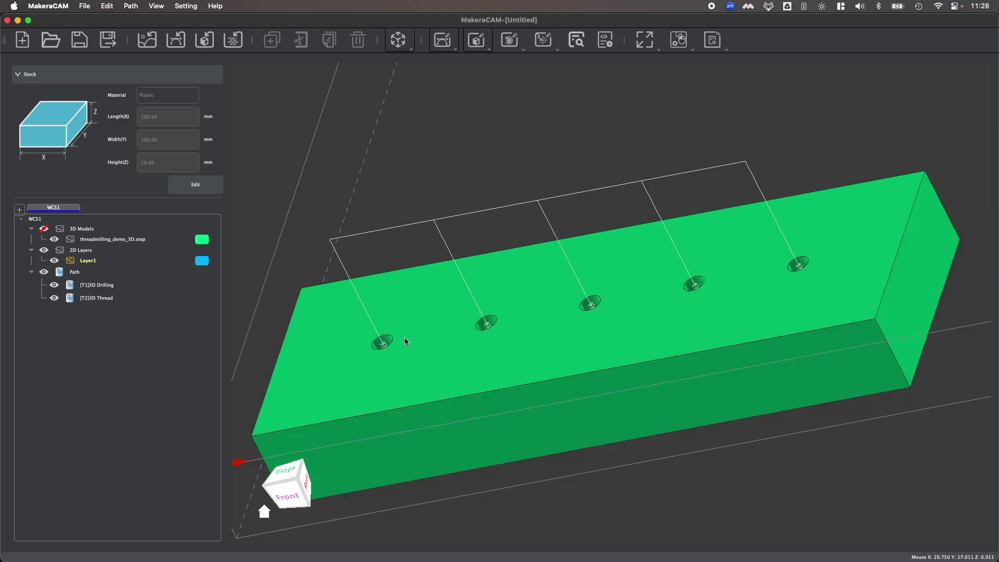
left_click(299, 481)
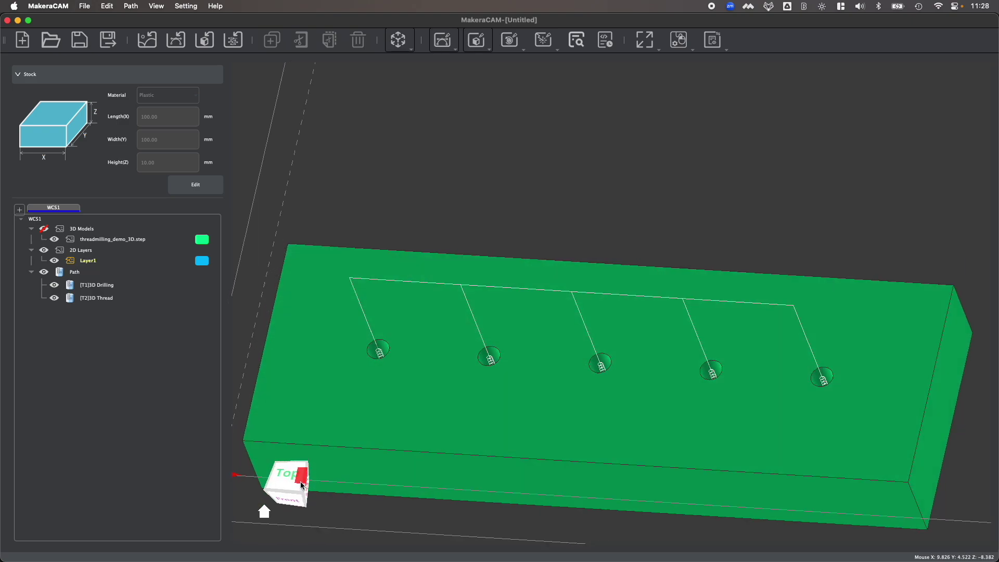